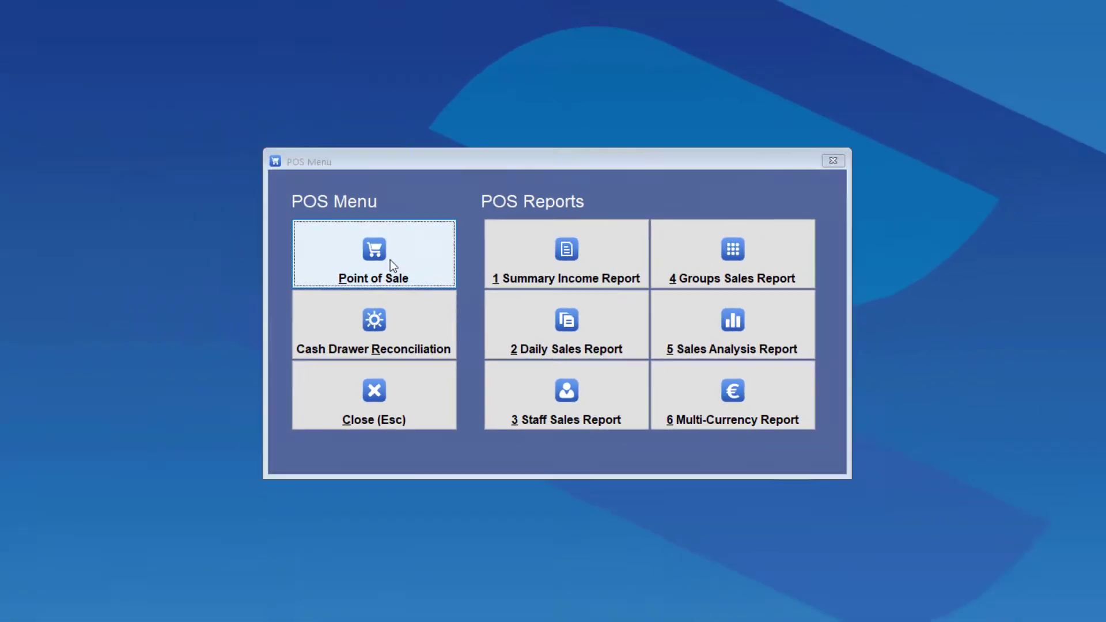
Enter Point of Sale, look at the SOFT DRINKS button settings without changes, then list the soft drinks
left_click(390, 261)
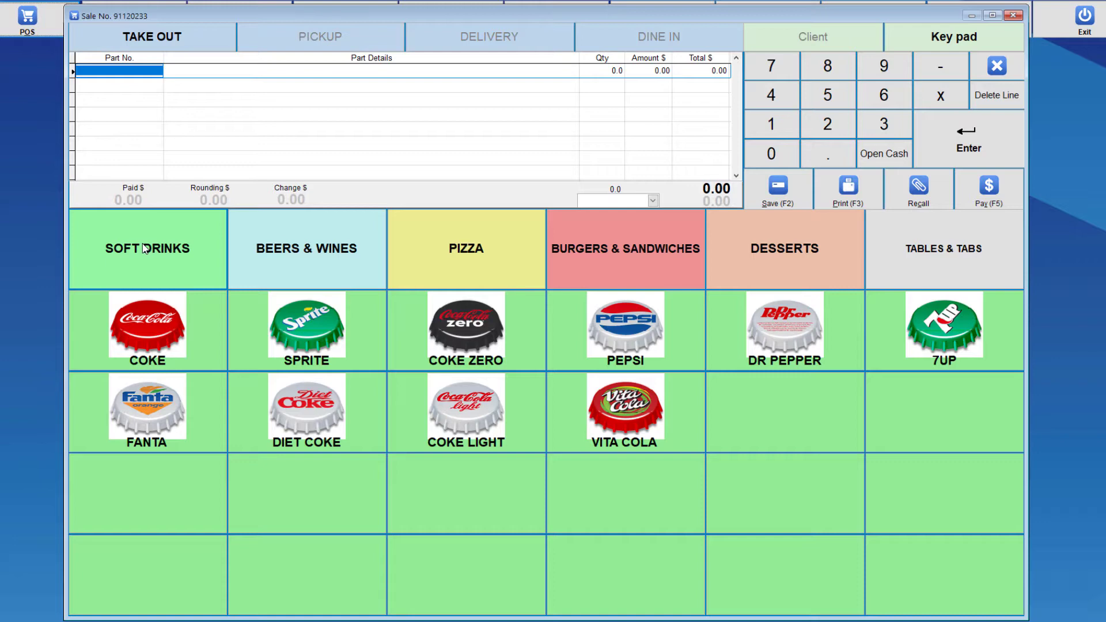
right_click(144, 249)
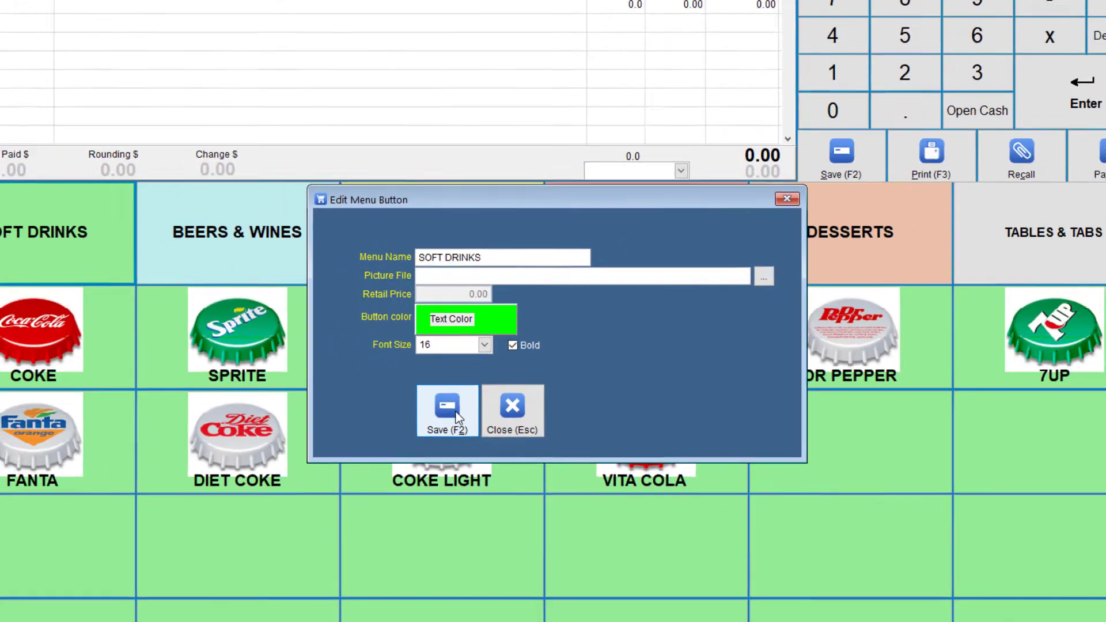
left_click(397, 473)
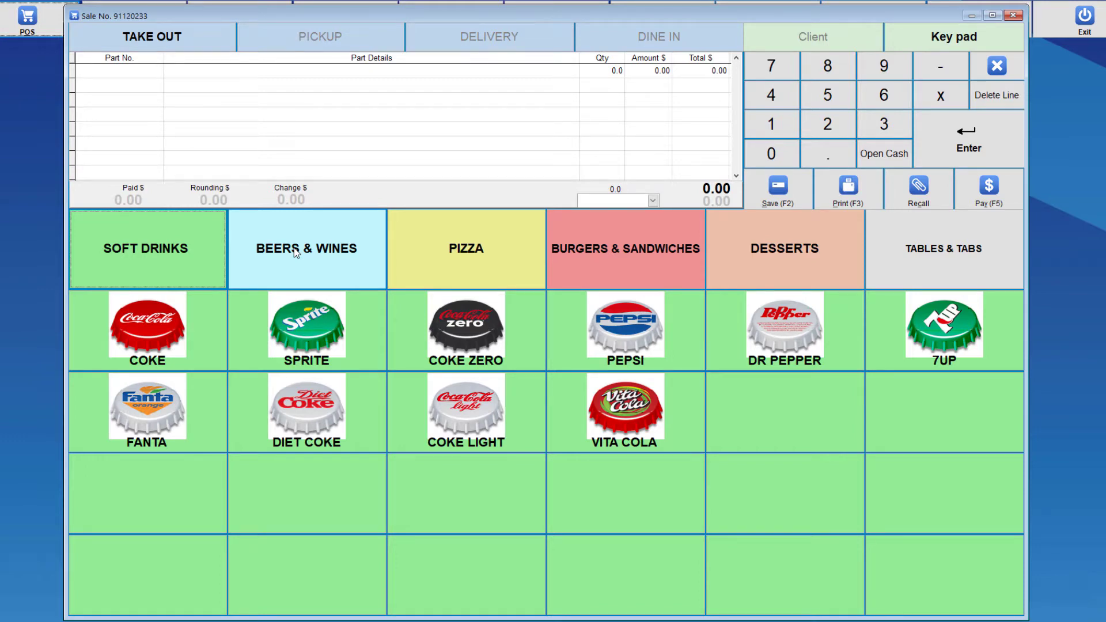
left_click(142, 257)
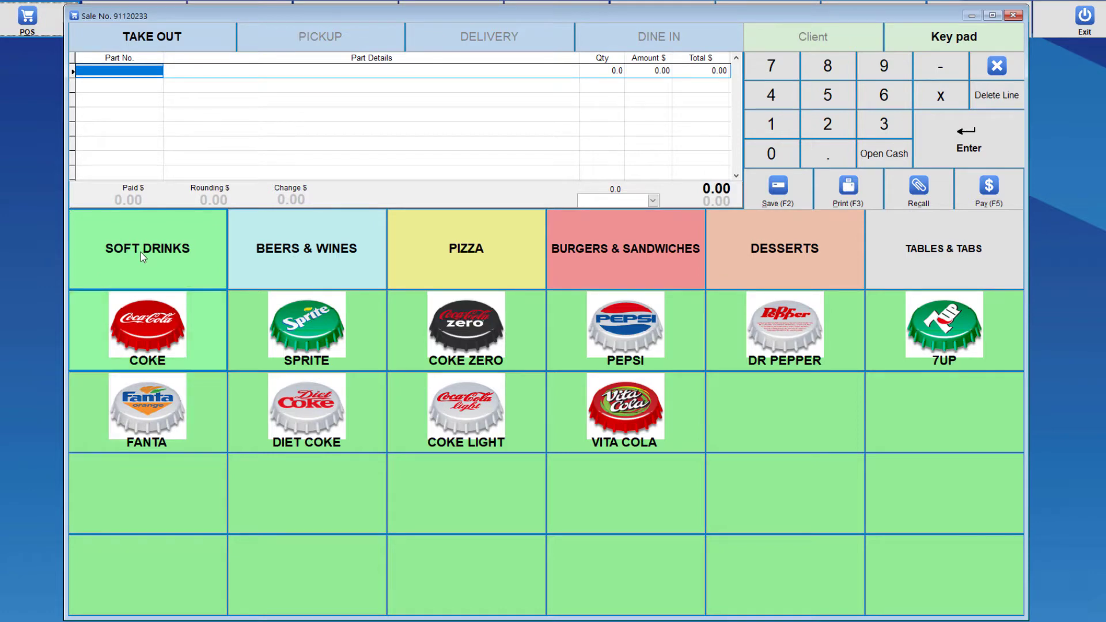
right_click(143, 333)
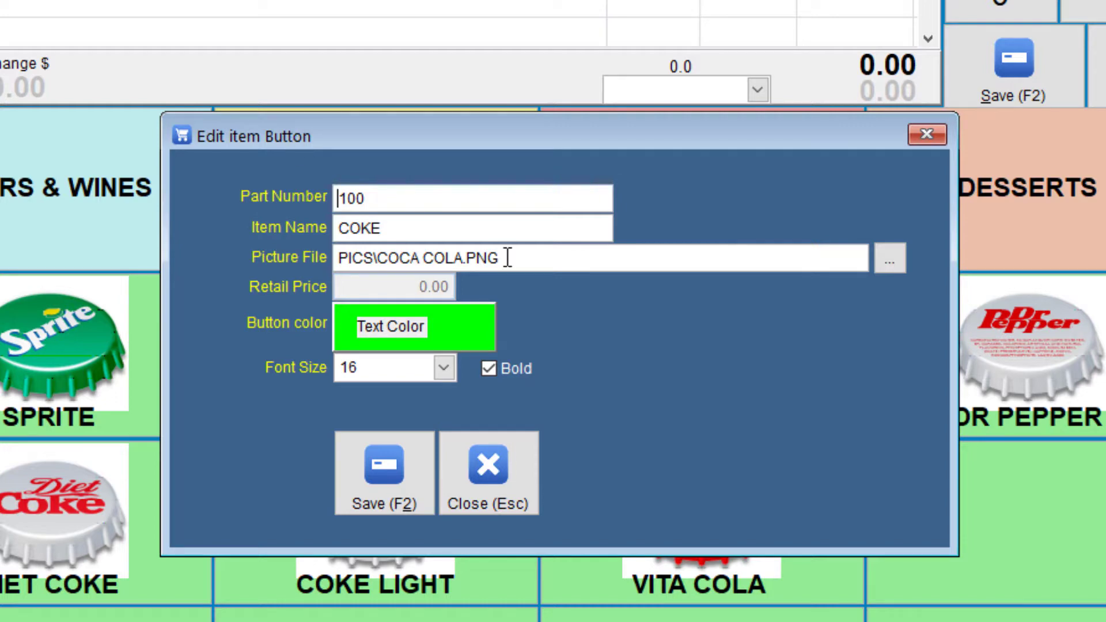
left_click(403, 197)
key("Return")
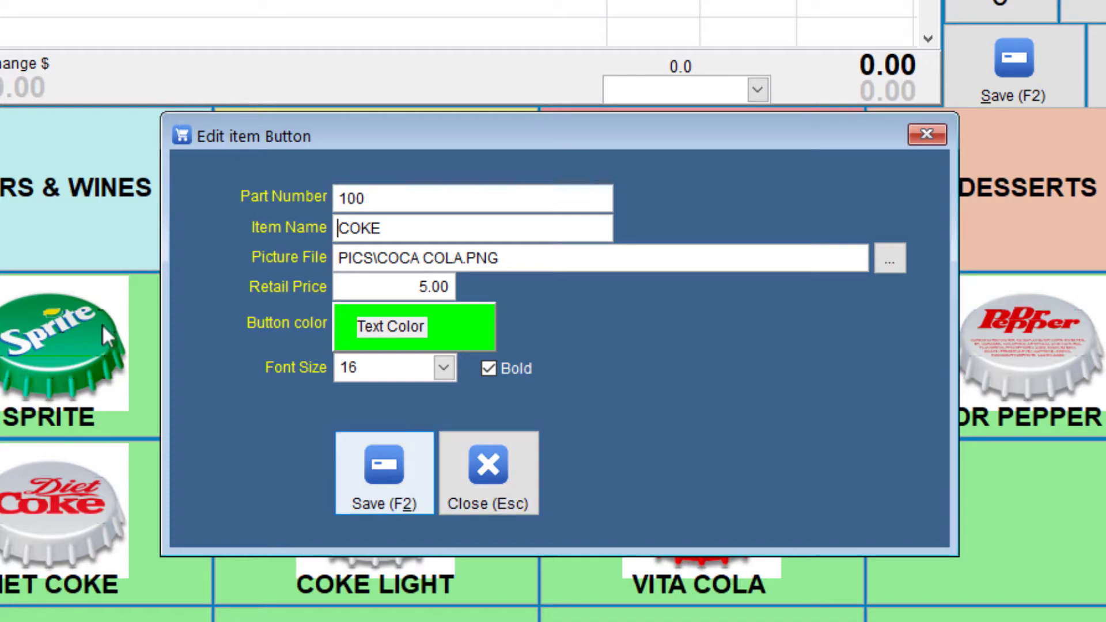
key("F2")
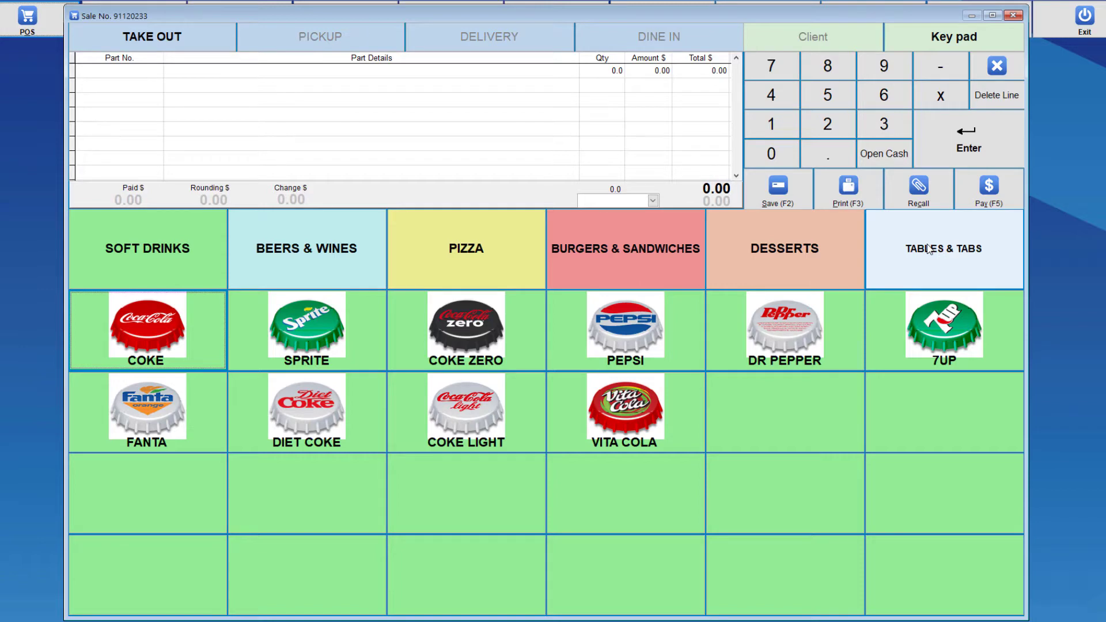
Check the TABLES & TABS button settings, then show the Table-1 to Table 5 and Tab layout
right_click(929, 249)
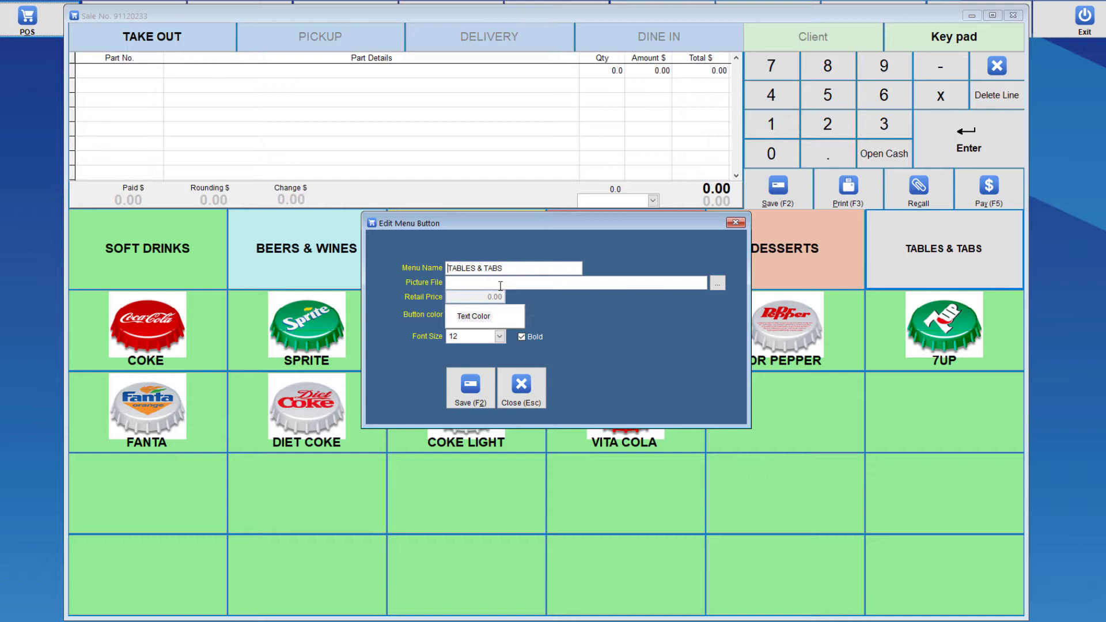
left_click(522, 387)
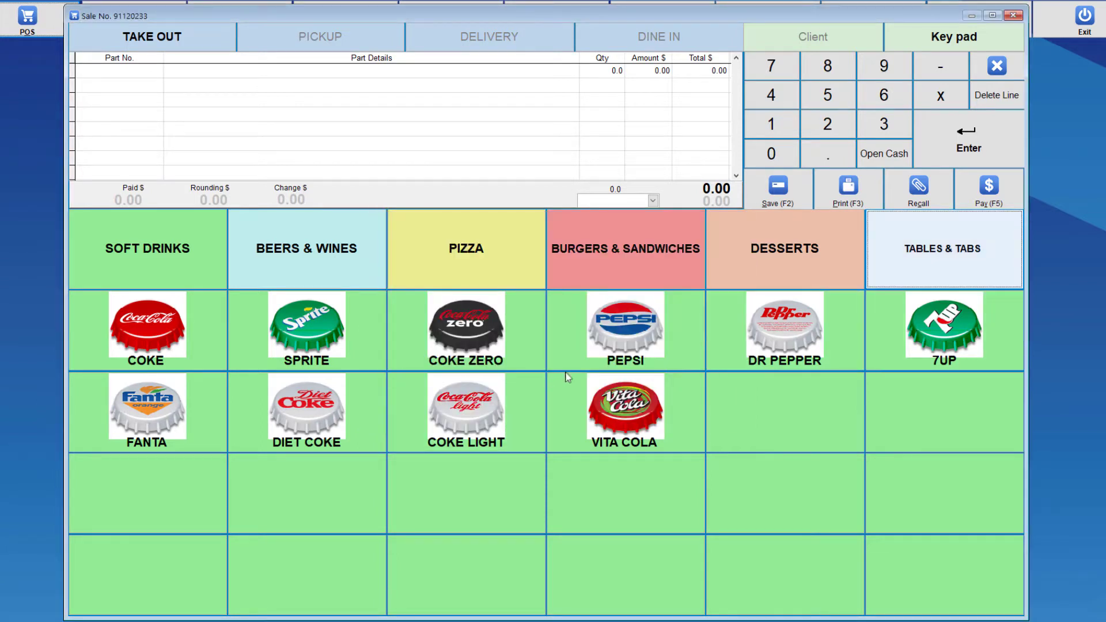
left_click(927, 262)
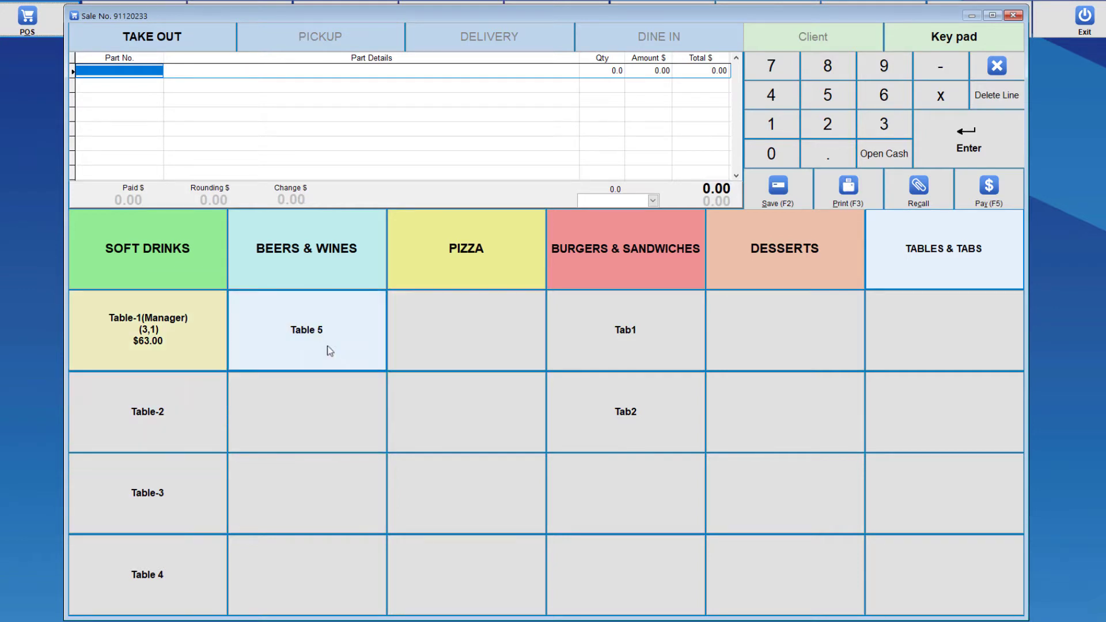
Create a Table6 button with part number [Table#6] in an empty tile and save it
left_click(314, 403)
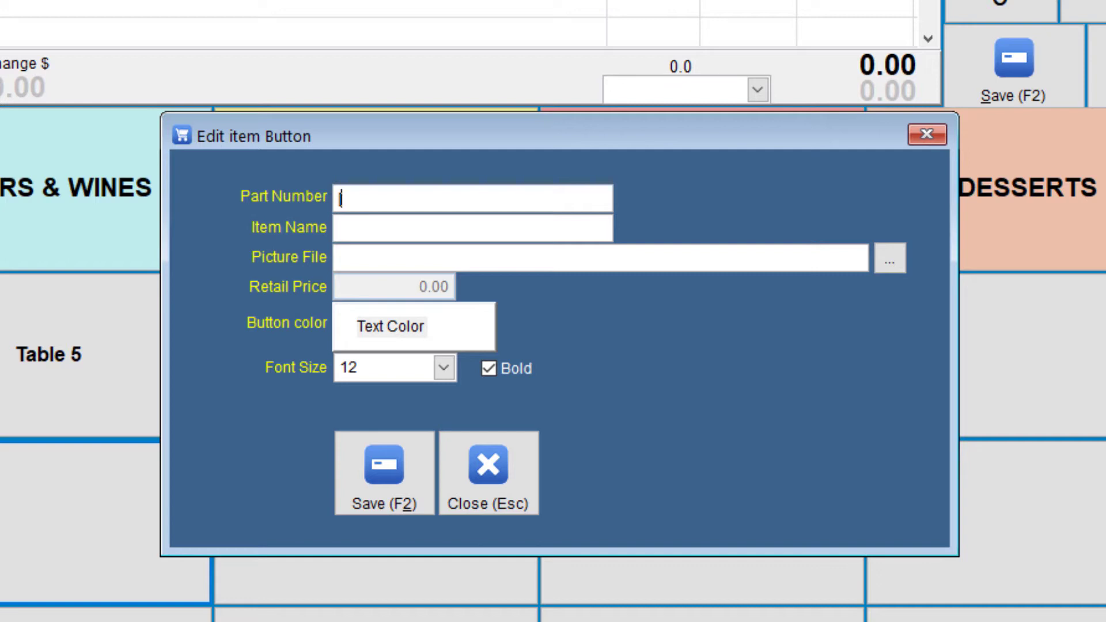
type("Table")
type("#")
type("6]")
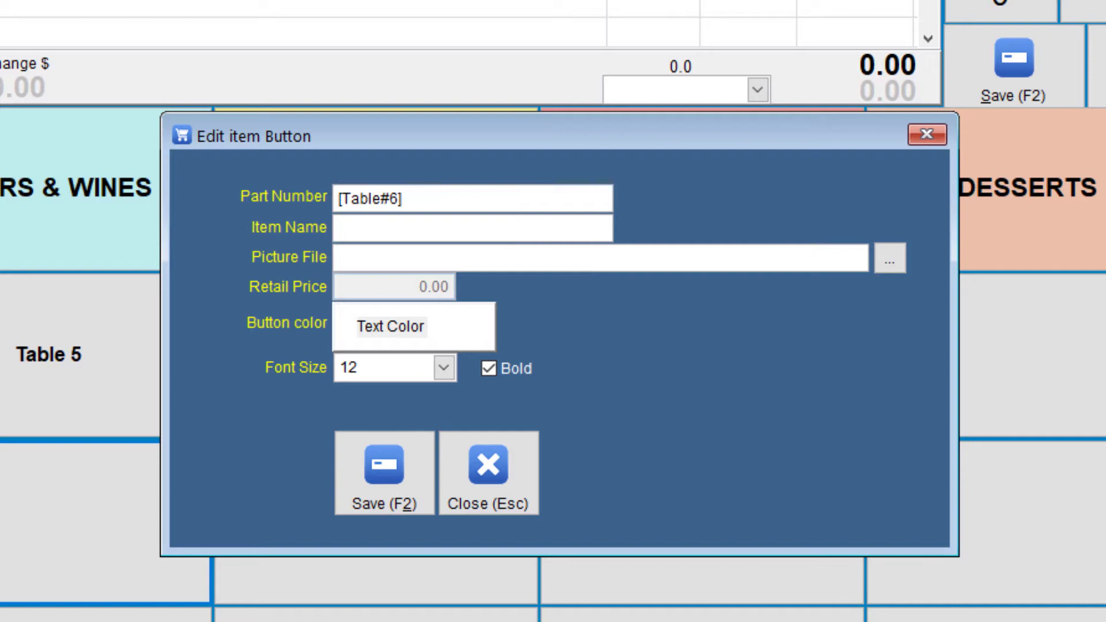
key("Tab")
type("T")
type("able")
type("6")
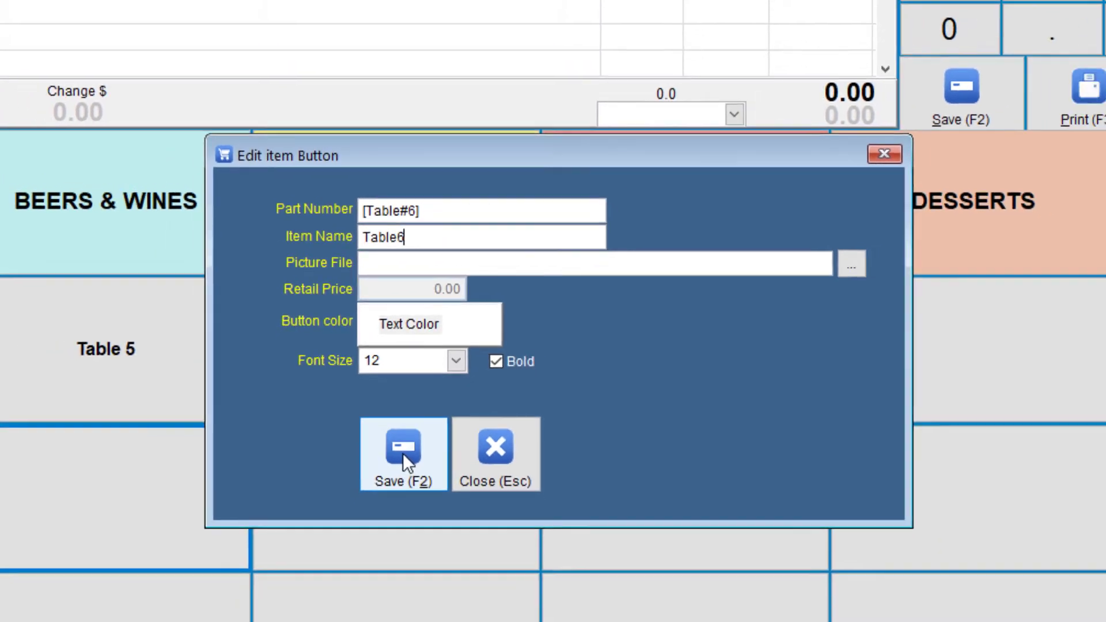
left_click(383, 472)
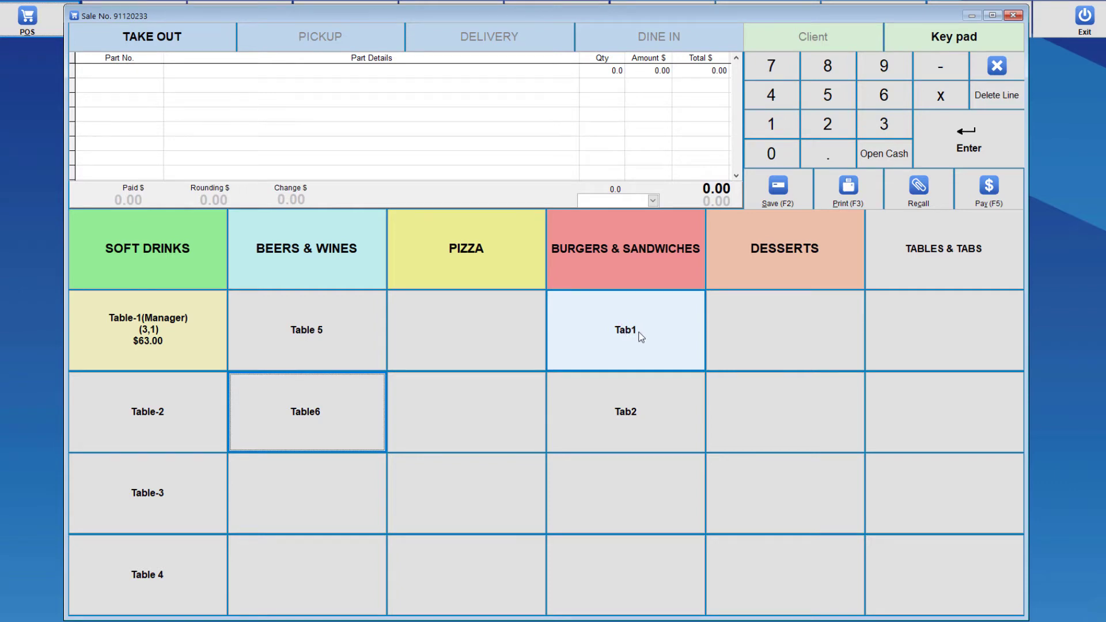
Look at Tab1's button settings without changes, then return to the soft drinks items
right_click(639, 336)
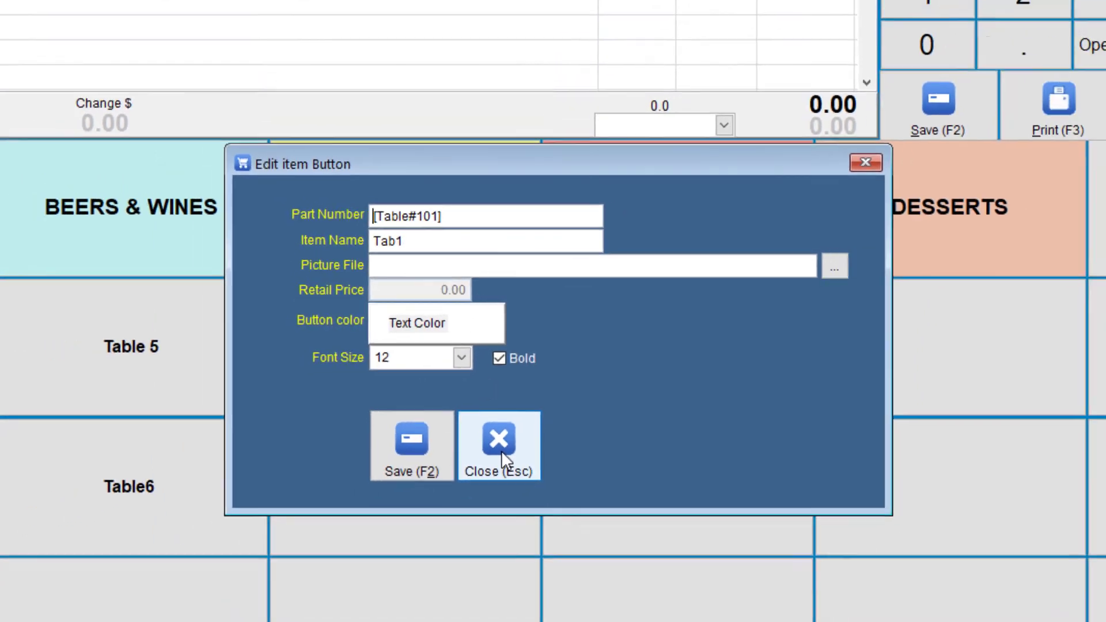
left_click(492, 480)
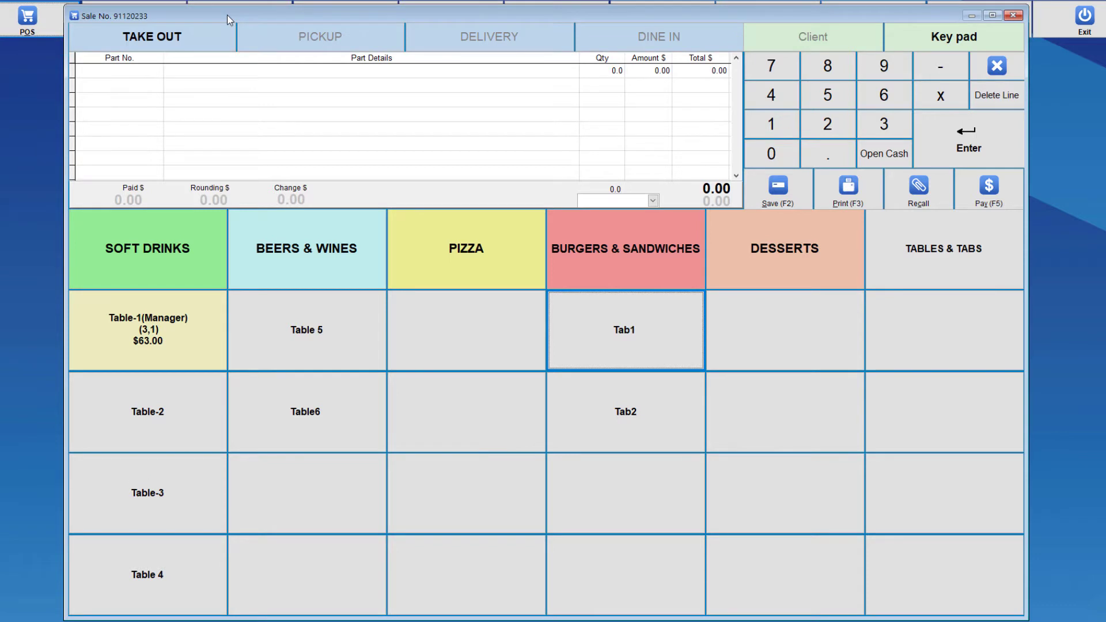
left_click(129, 263)
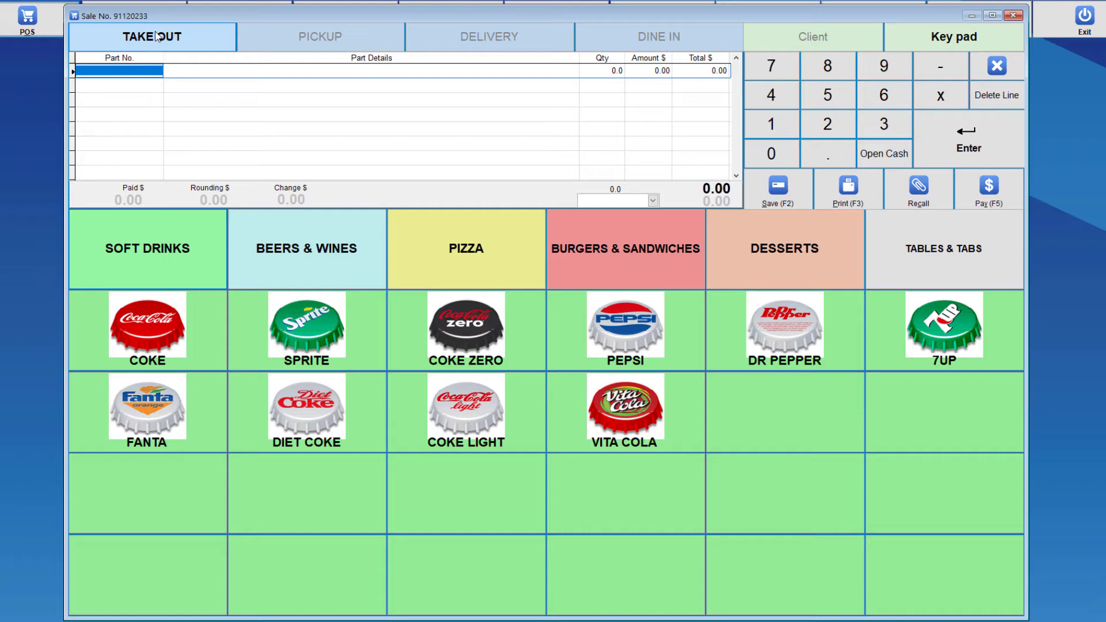
Ring up 2 Coke Zero, 3 Sprite and one Pizza Supreme
key("5")
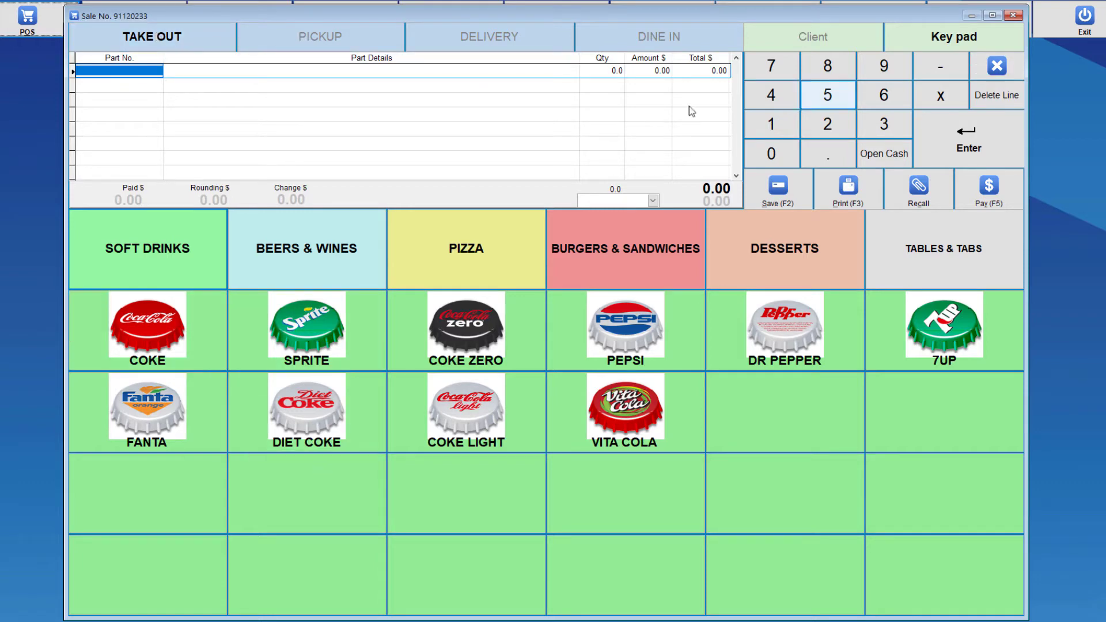
key("2")
left_click(518, 314)
key("3")
left_click(325, 316)
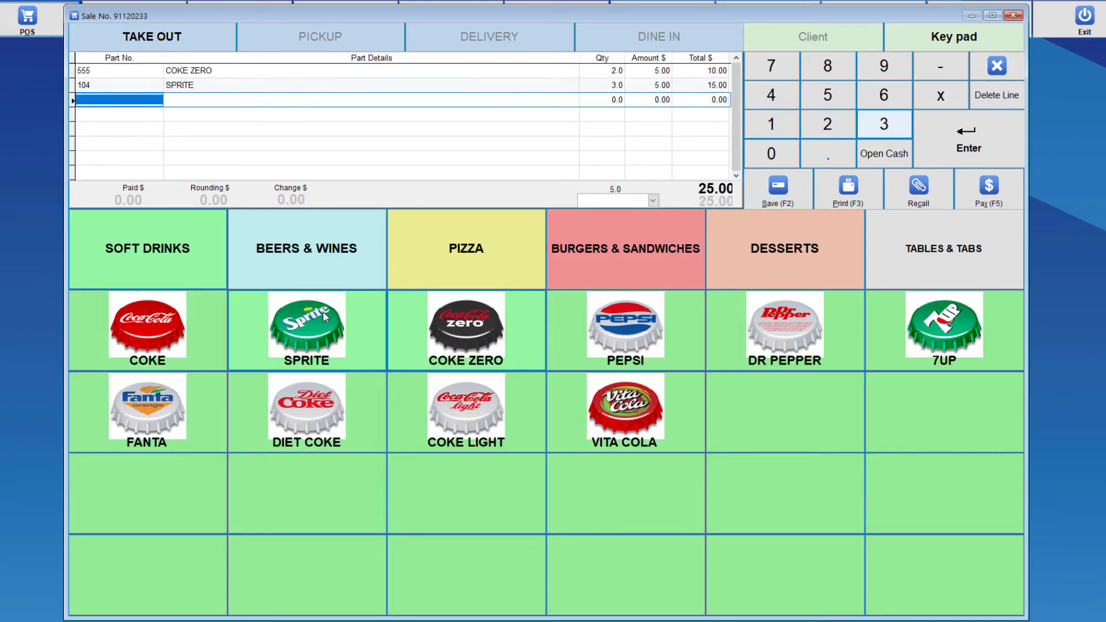
left_click(466, 248)
left_click(147, 330)
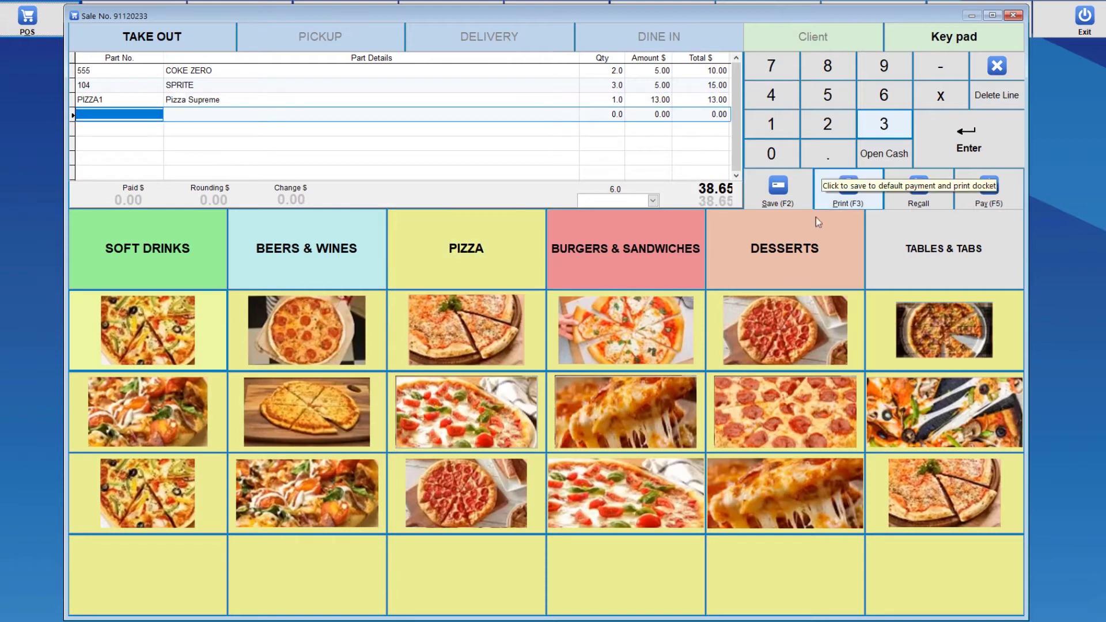
Pay the 38.65 total with 50.00 cash and print the receipt
left_click(988, 194)
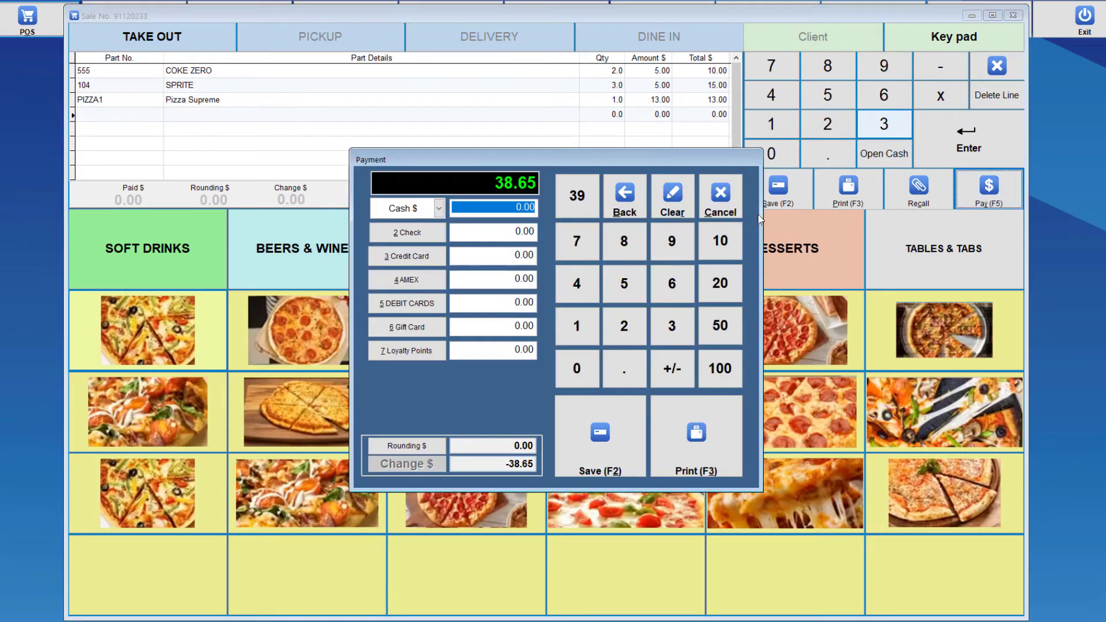
left_click(721, 330)
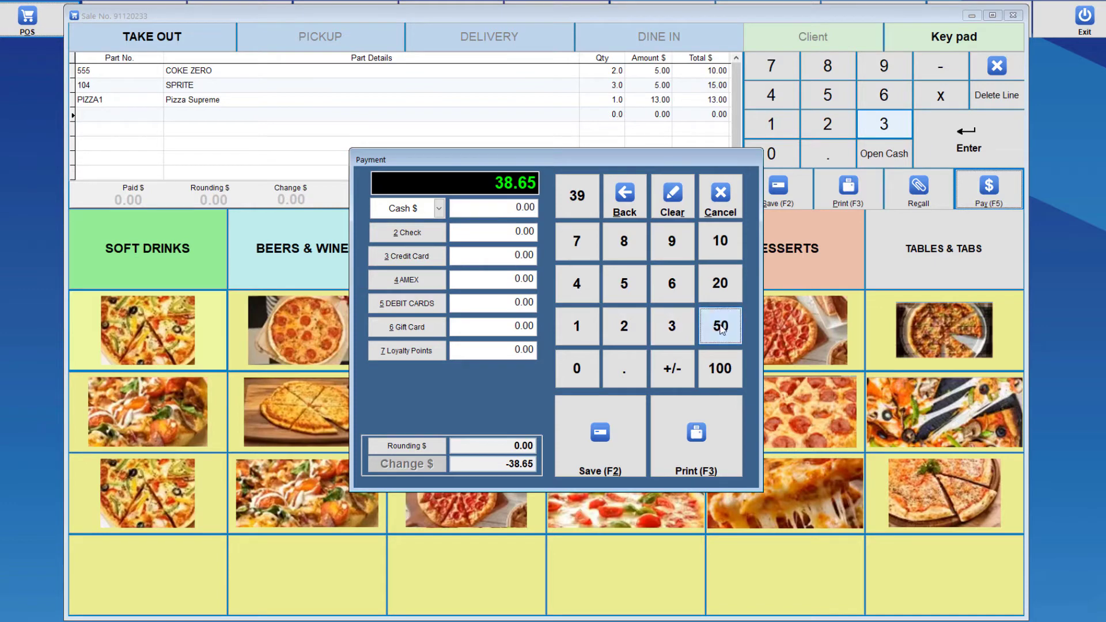
left_click(679, 441)
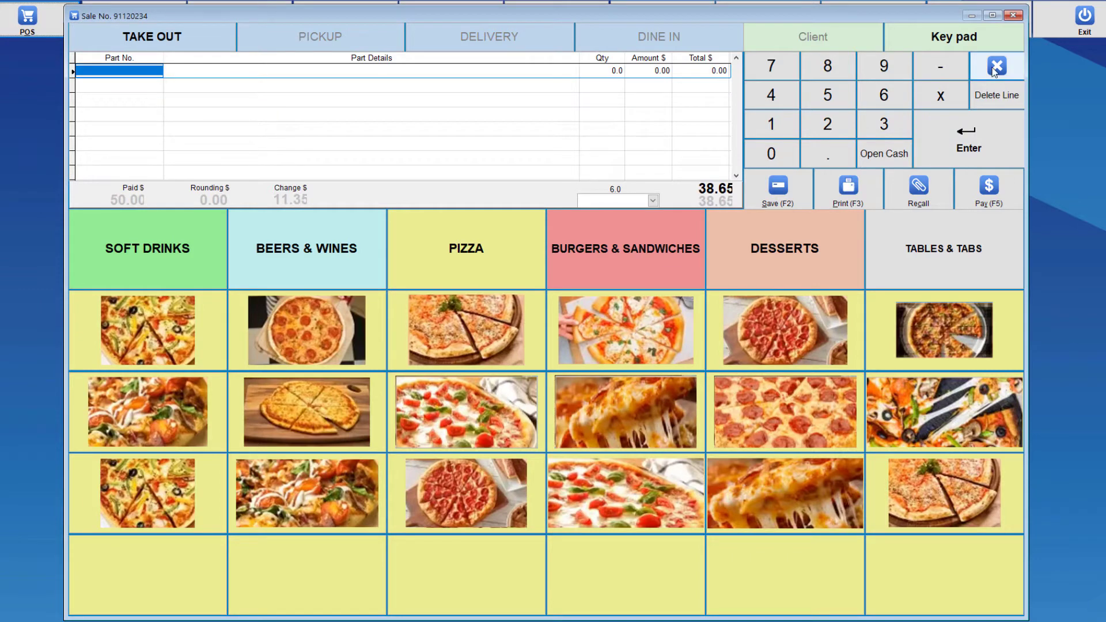
left_click(314, 39)
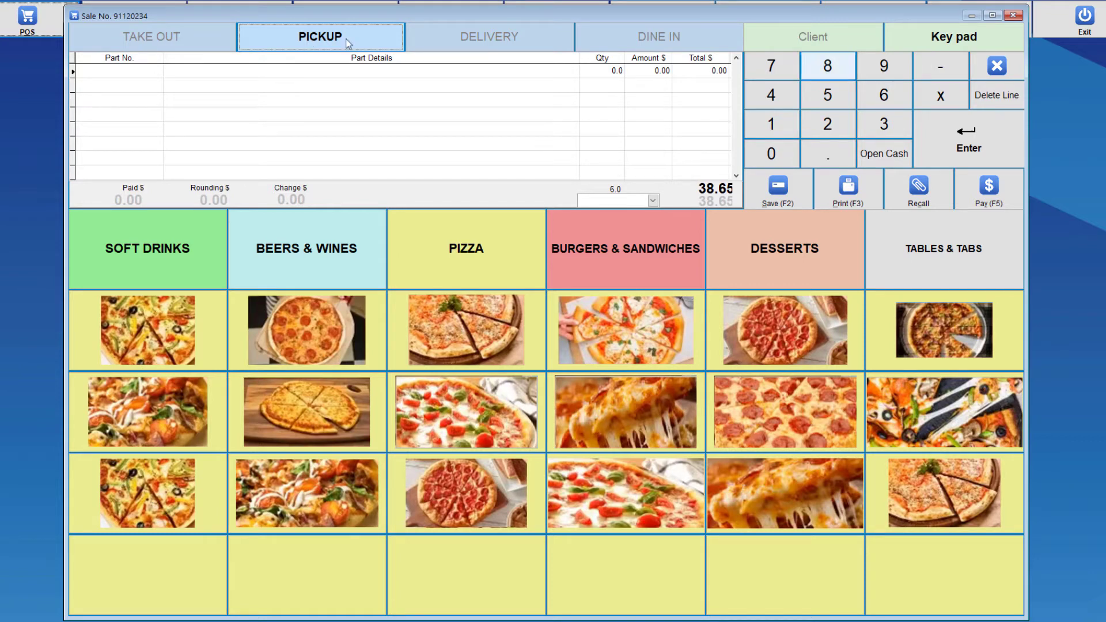
left_click(815, 39)
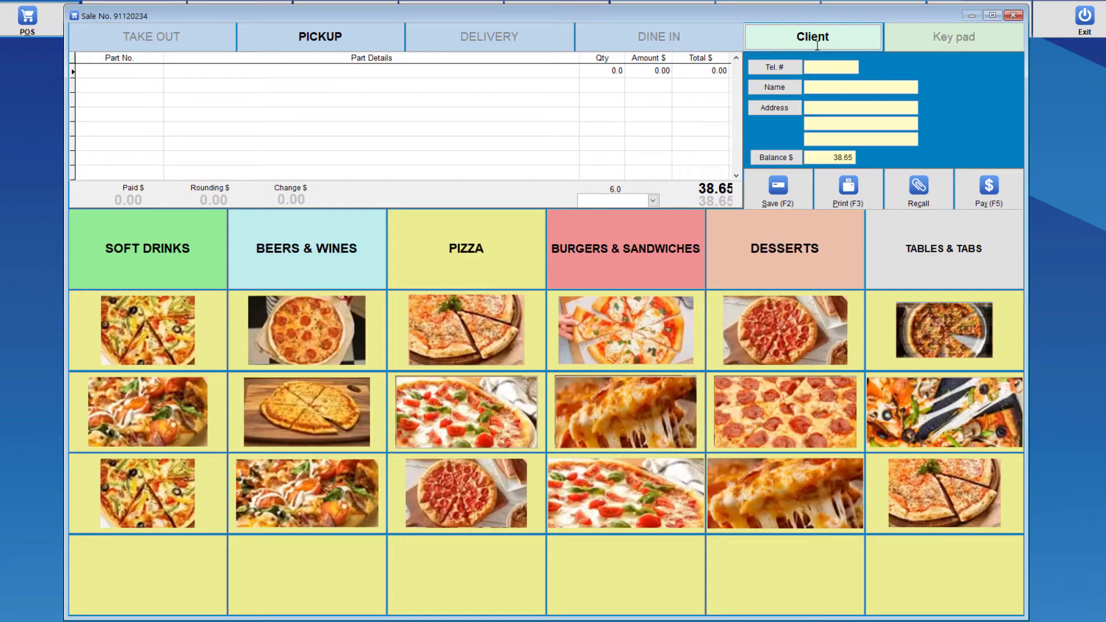
left_click(846, 175)
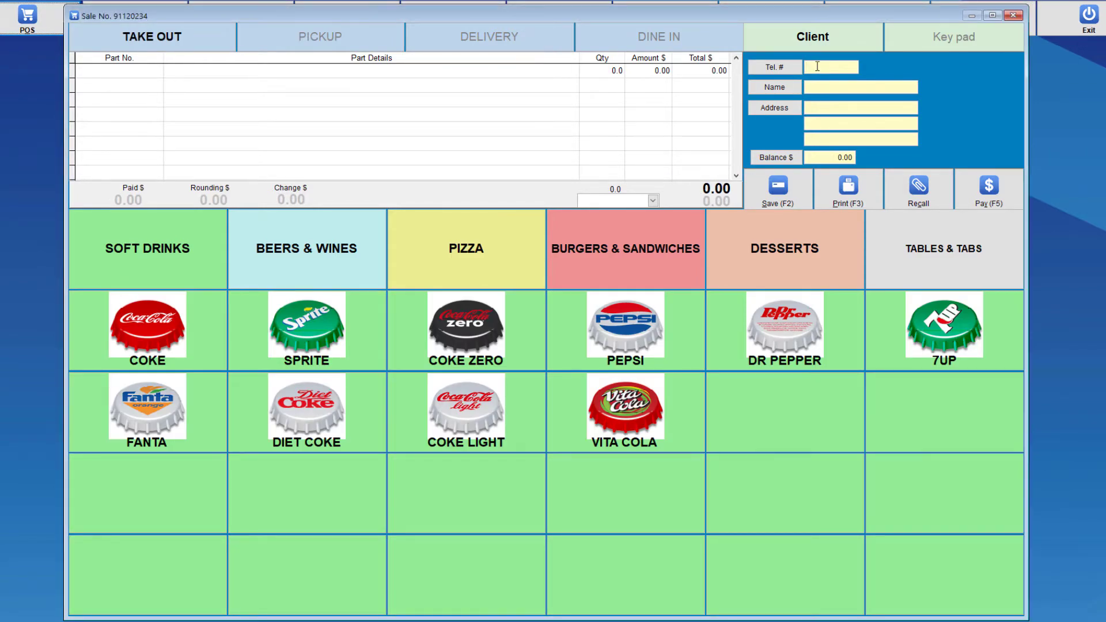
Search the phone number, start a new client and set the title to MR
key("Return")
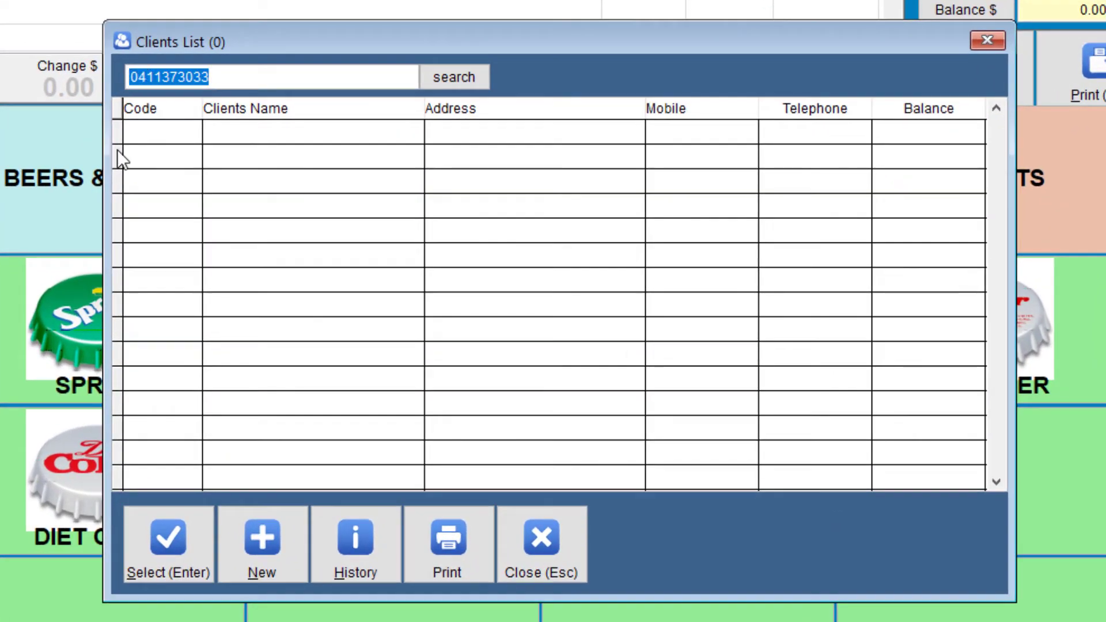
left_click(265, 545)
left_click(445, 168)
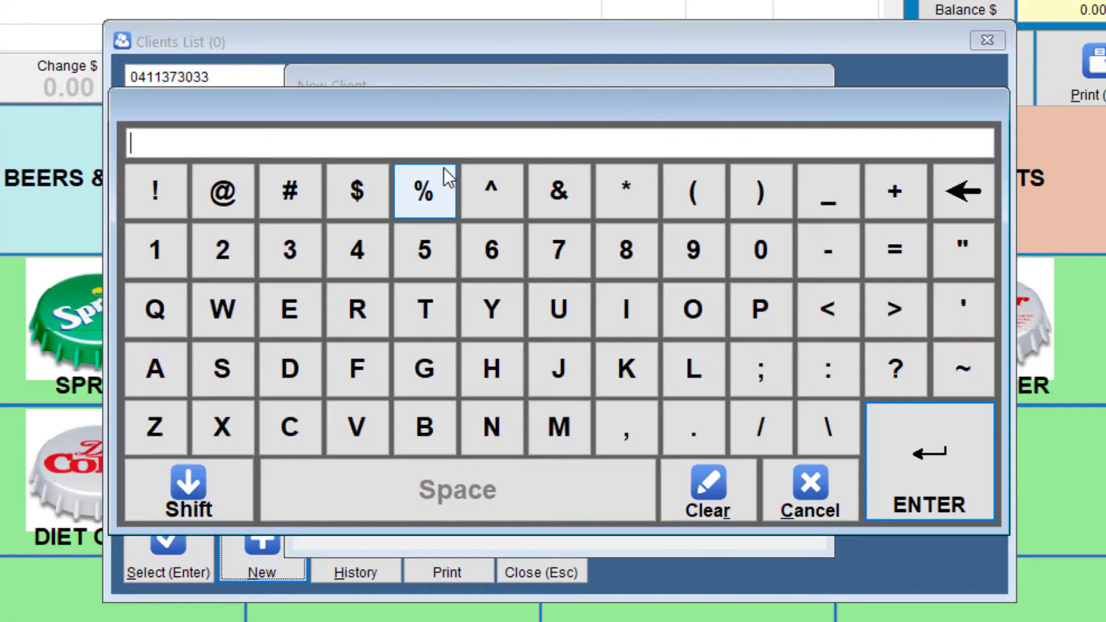
left_click(559, 426)
left_click(357, 309)
key("Return")
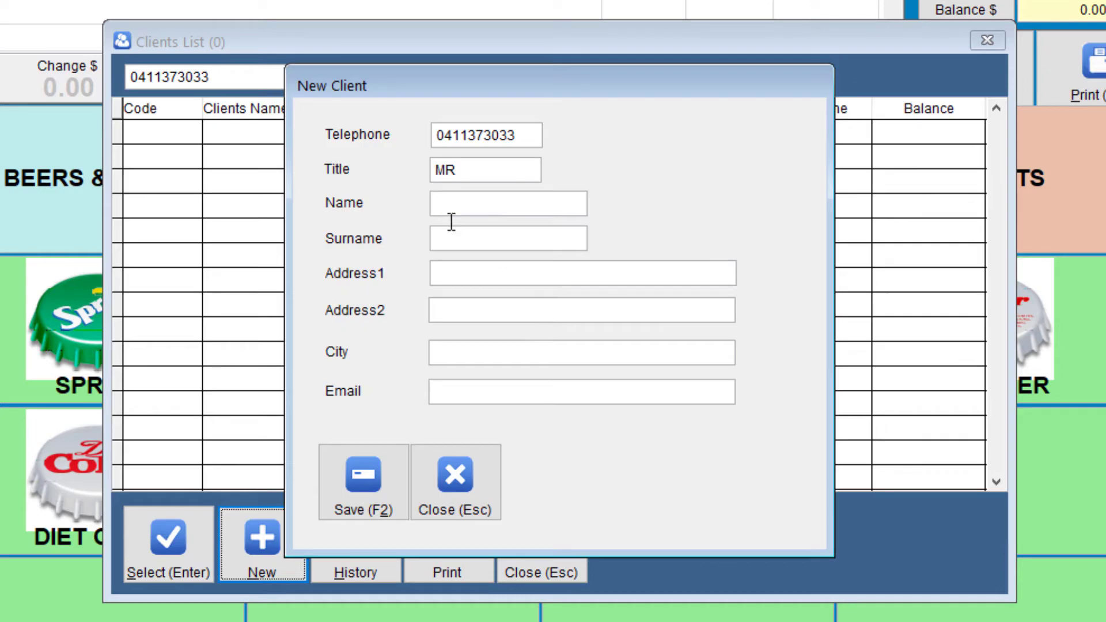
key("Return")
key("Return")
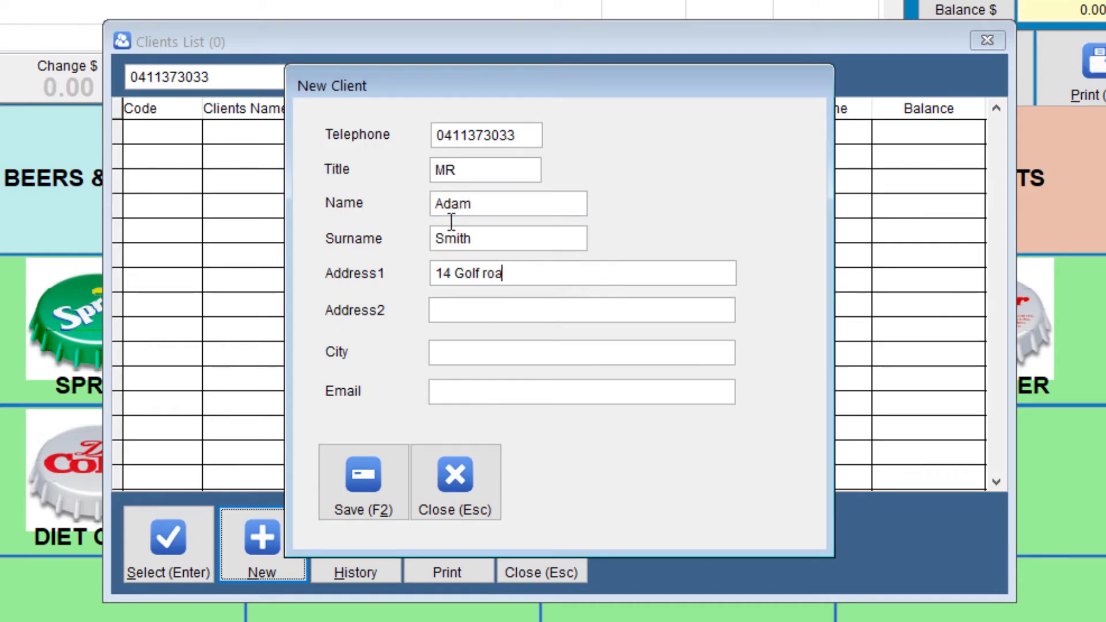
key("Return")
key("Return")
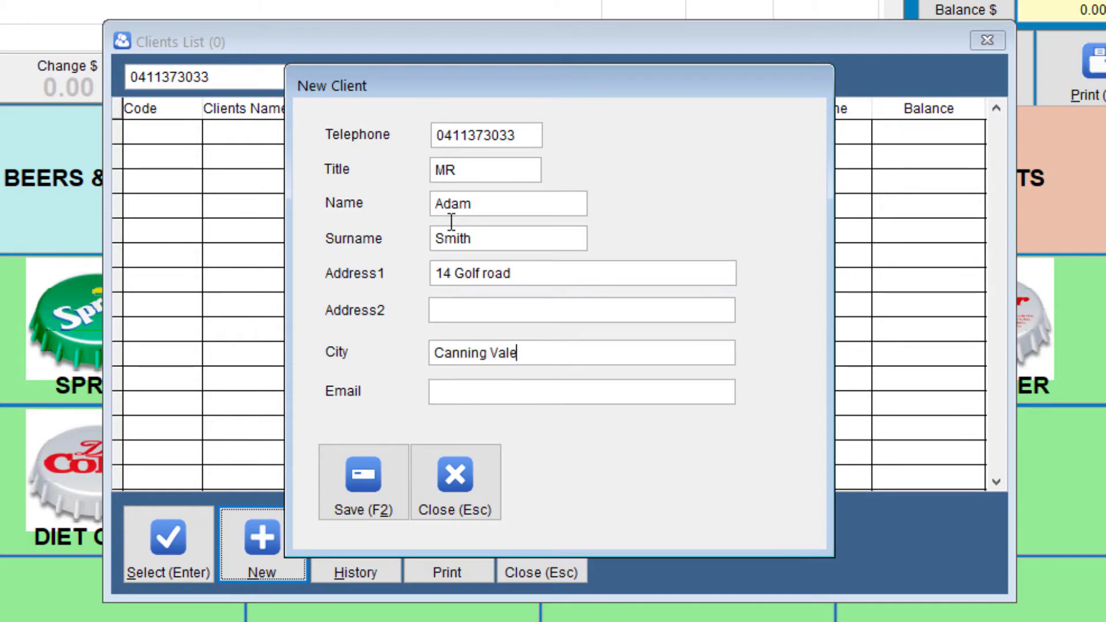
key("Return")
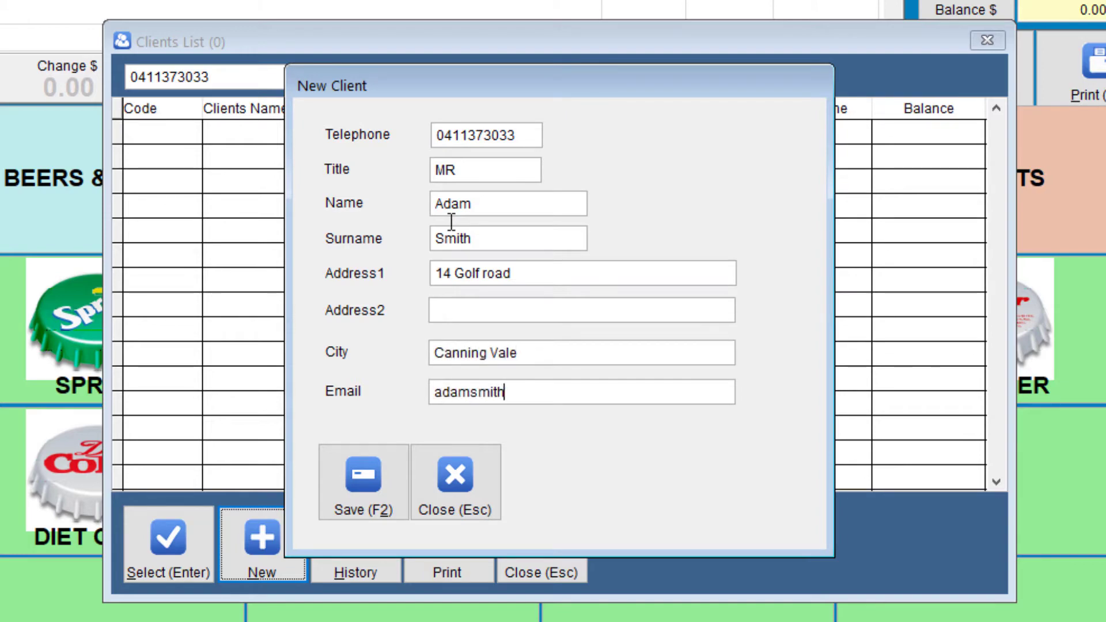
key("F2")
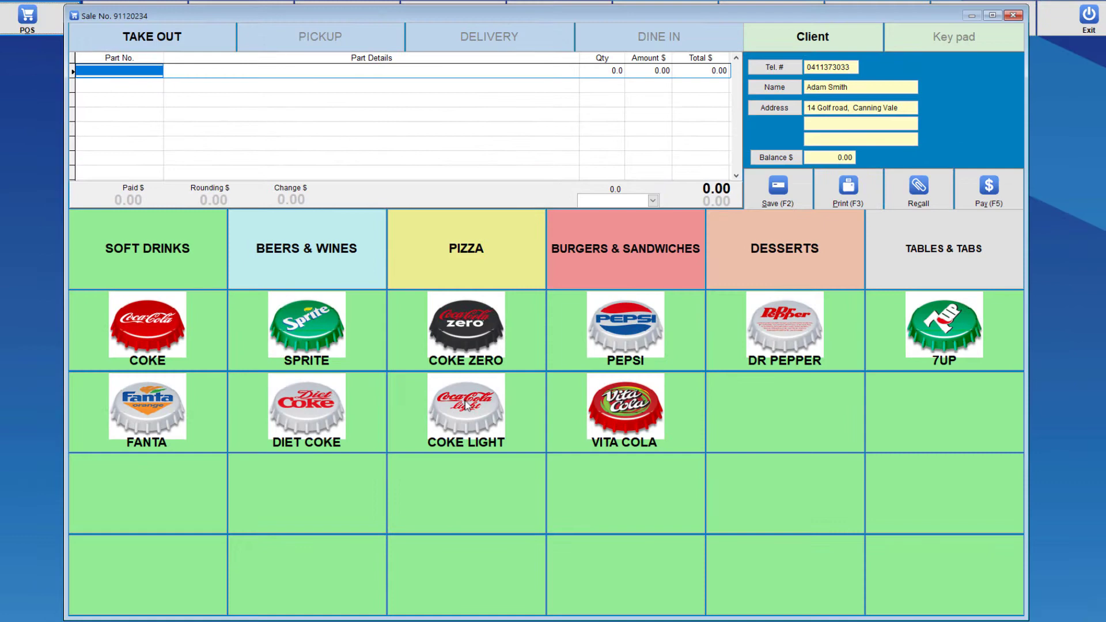
Ring up a pickup of 3 Cokes, 2 Sprites and 2 Pizza Supremes and save it unpaid at 52.30
left_click(954, 36)
left_click(883, 123)
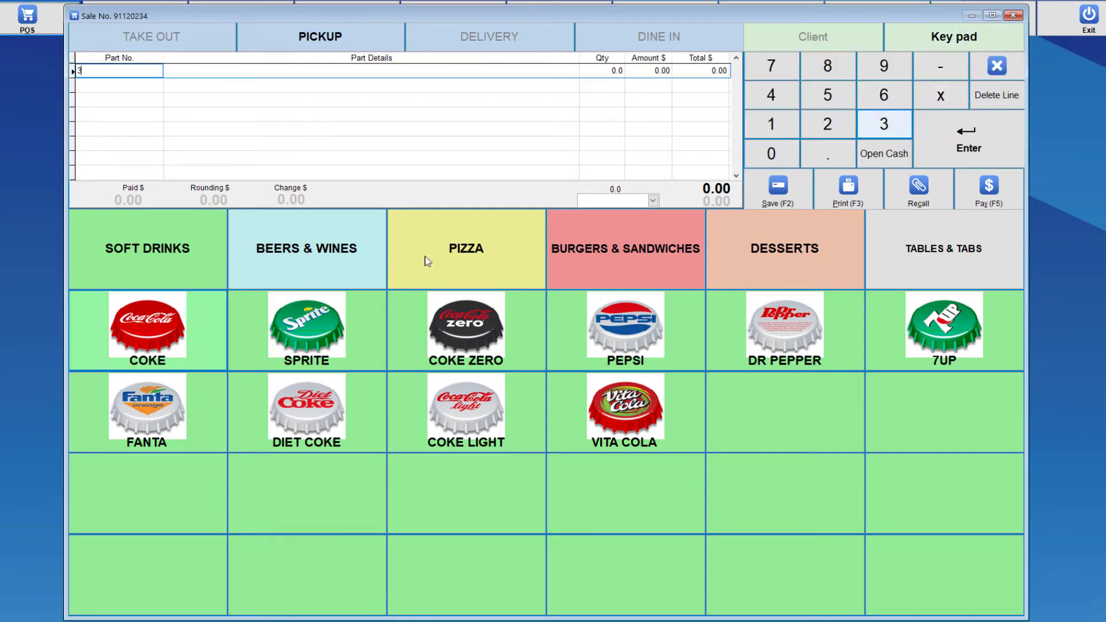
left_click(147, 328)
left_click(827, 124)
left_click(306, 329)
left_click(466, 248)
left_click(827, 124)
left_click(148, 329)
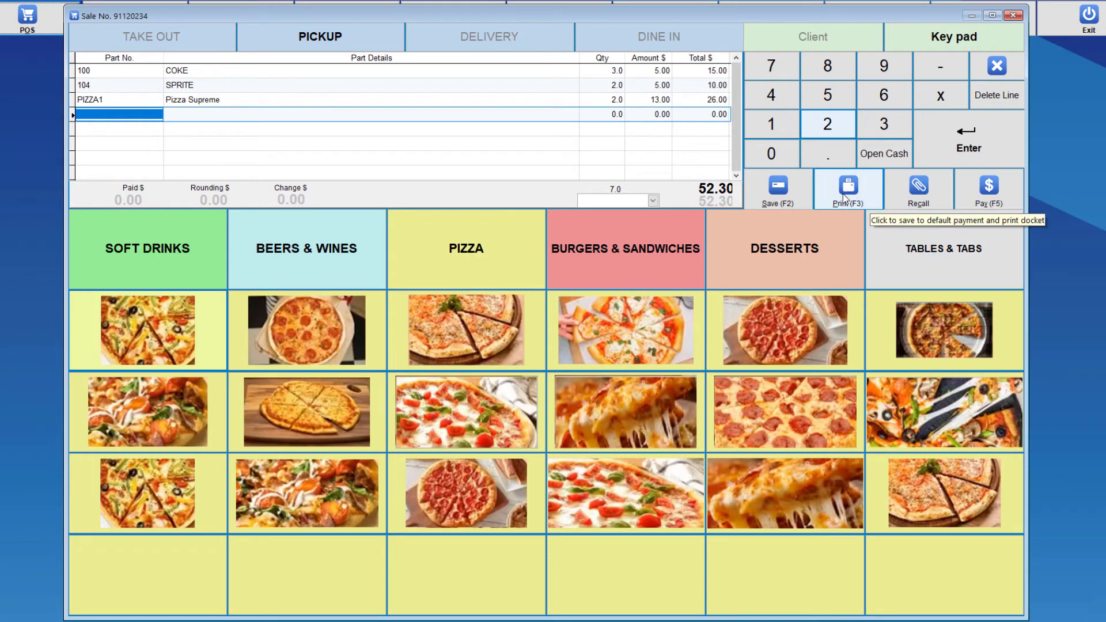
left_click(845, 198)
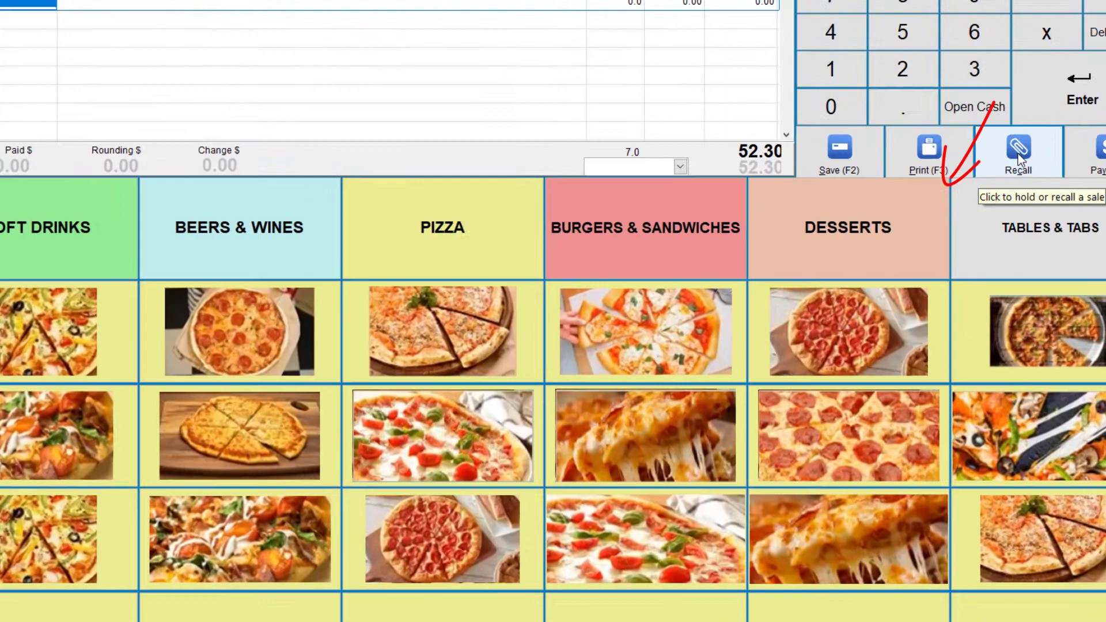
left_click(920, 194)
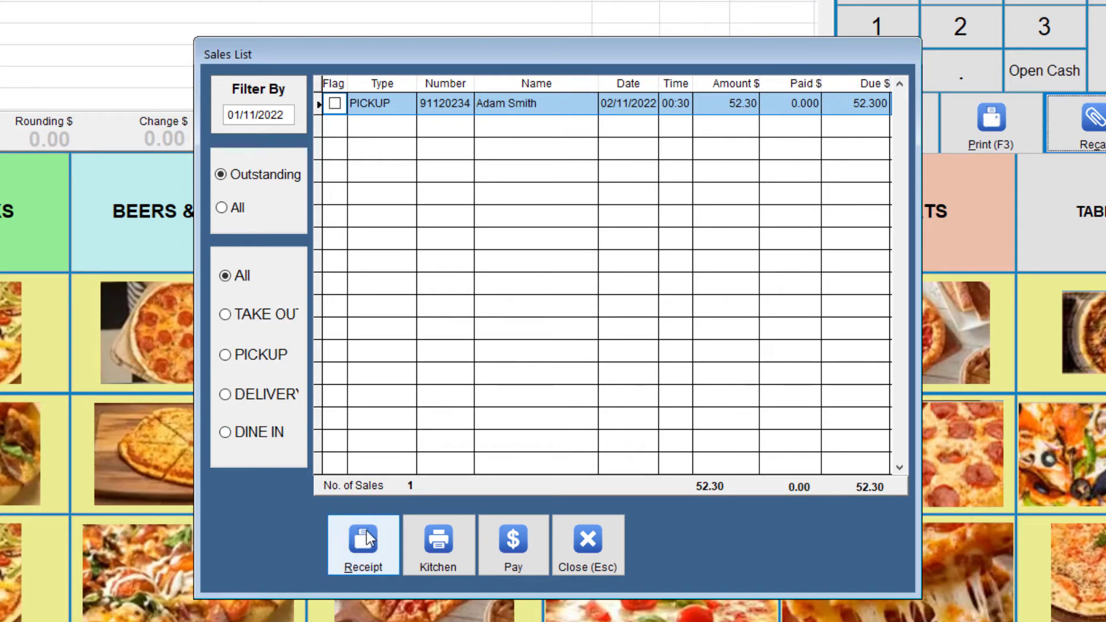
left_click(516, 548)
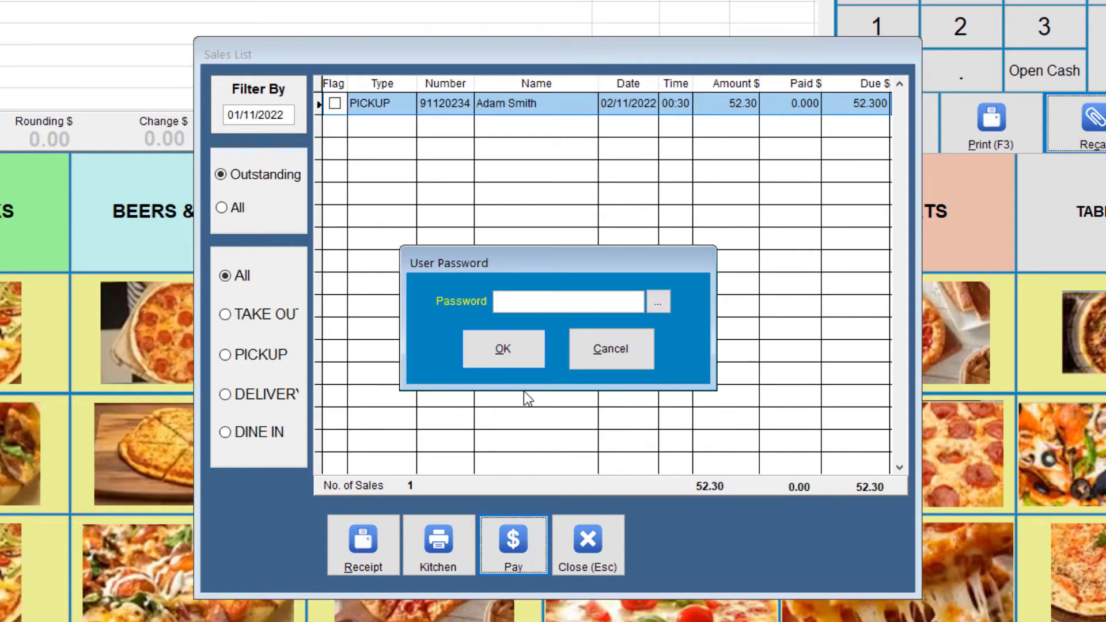
type("1")
key("Return")
left_click(802, 390)
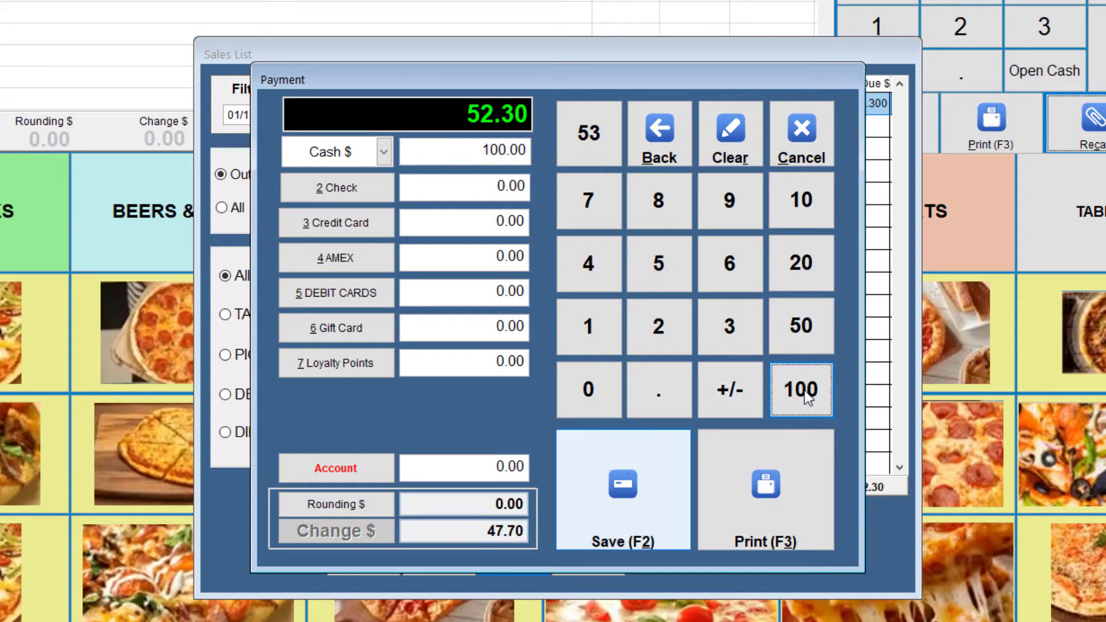
left_click(639, 507)
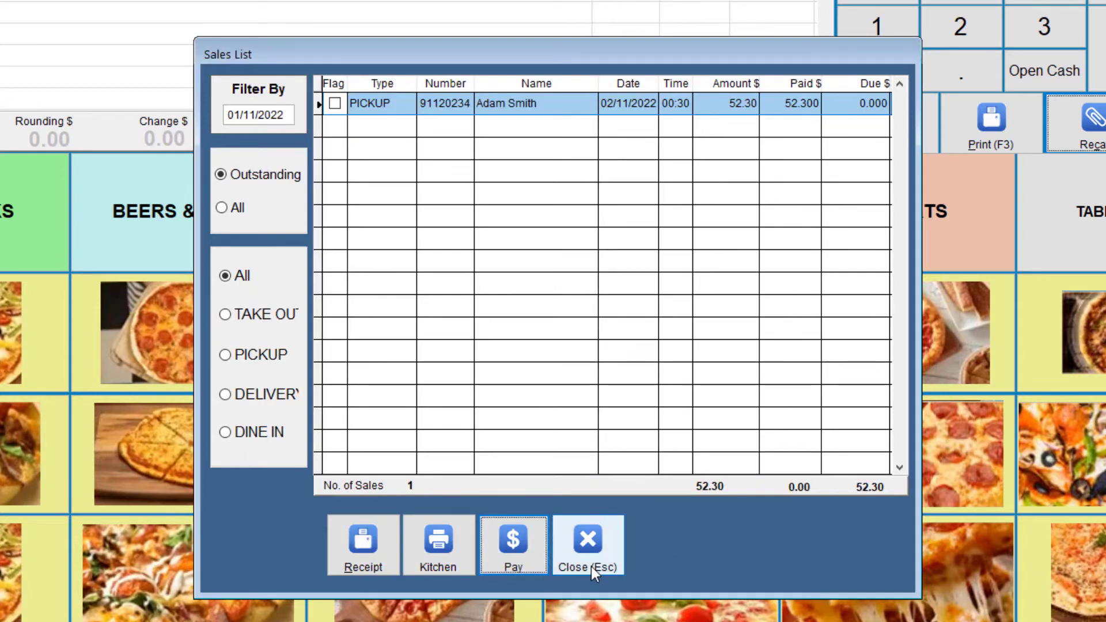
Reopen the sales list with All selected to show both paid orders totalling 90.95
left_click(380, 549)
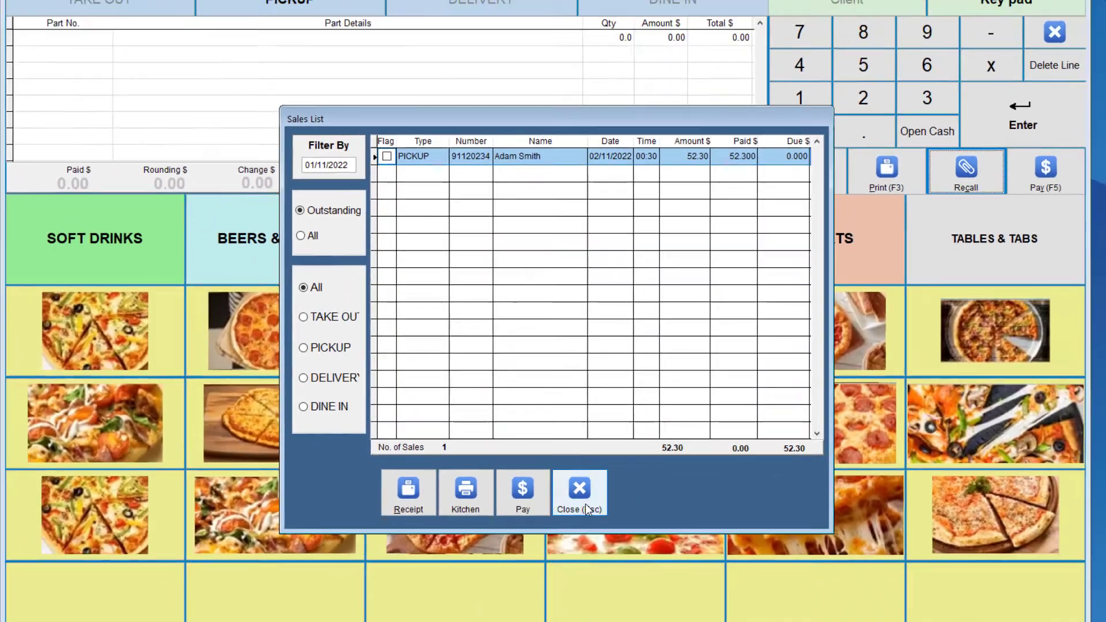
left_click(585, 501)
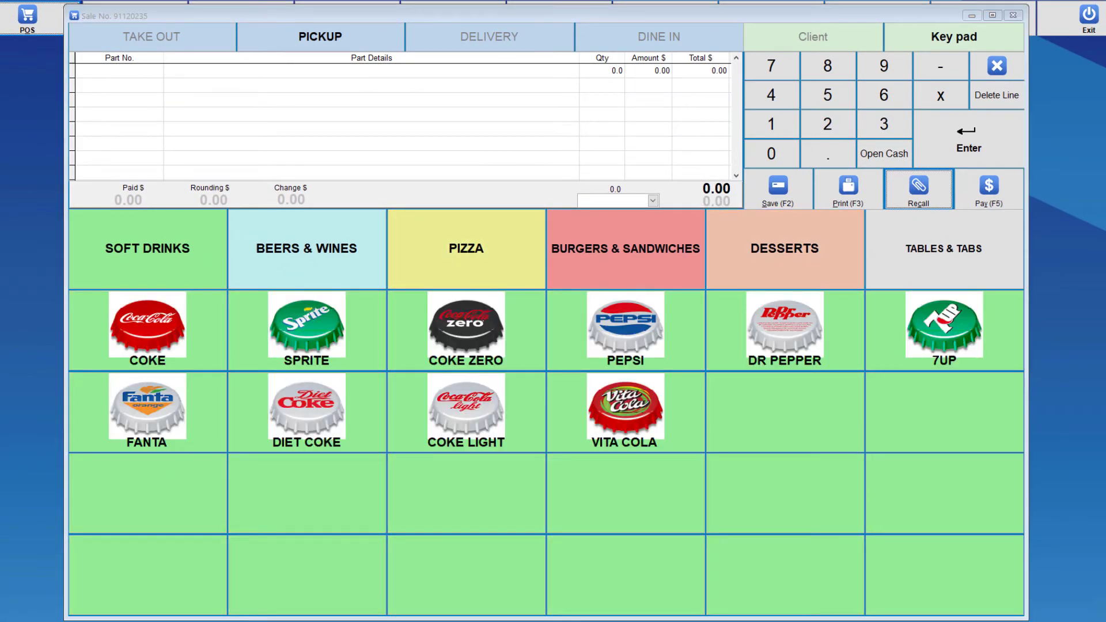
left_click(920, 196)
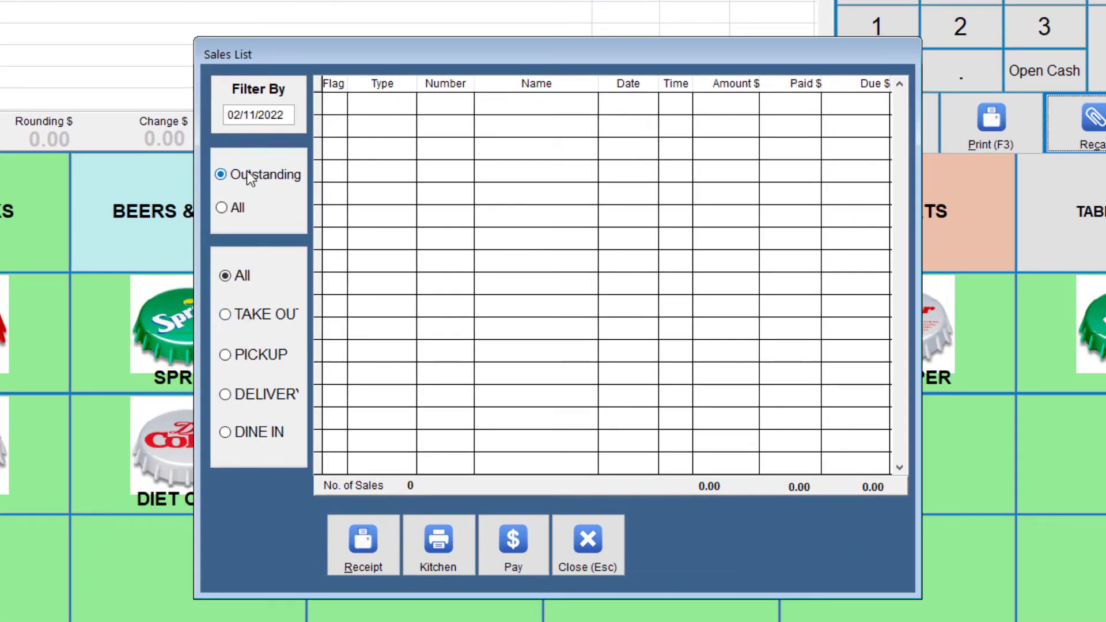
left_click(224, 209)
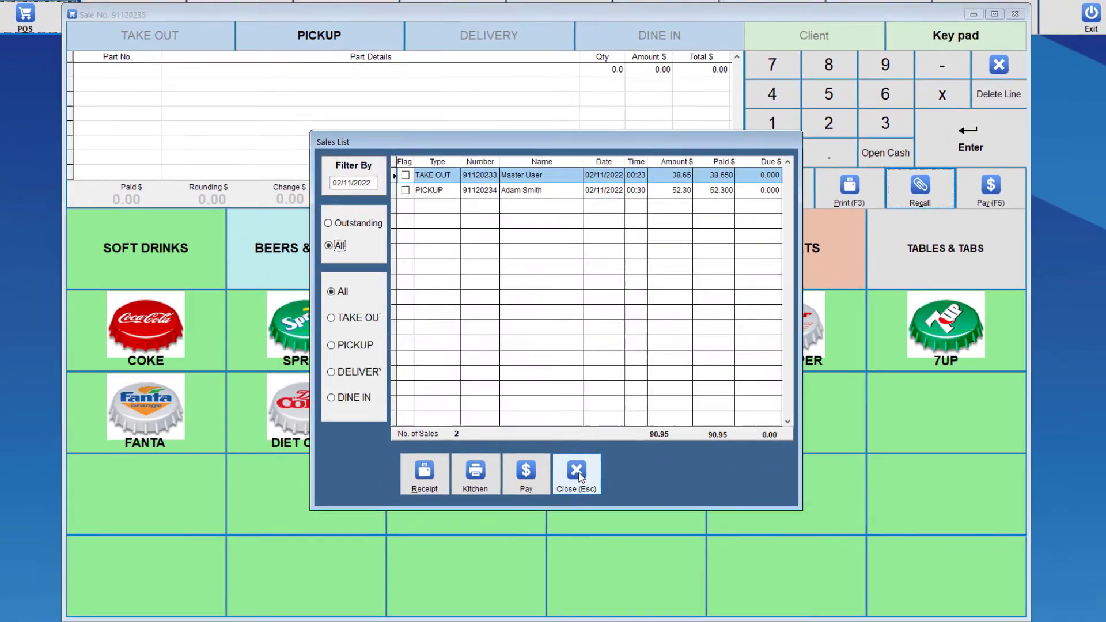
Start a delivery order with Coke, Sprite, Pizza Supreme, Cheese Burger Large and Chocolate Ice-cream
left_click(578, 473)
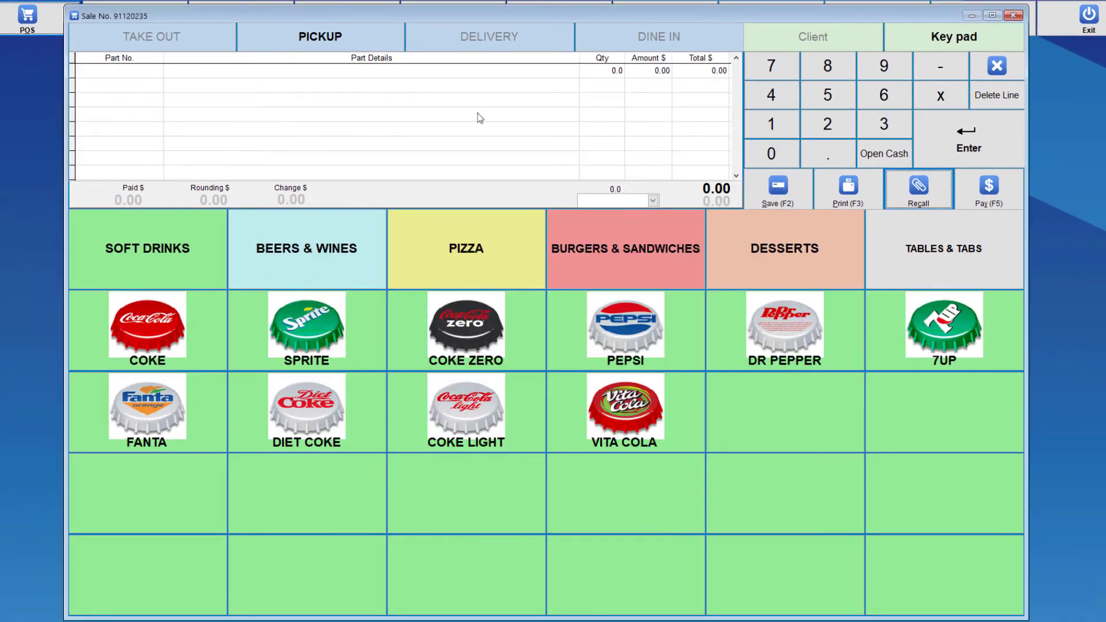
left_click(475, 39)
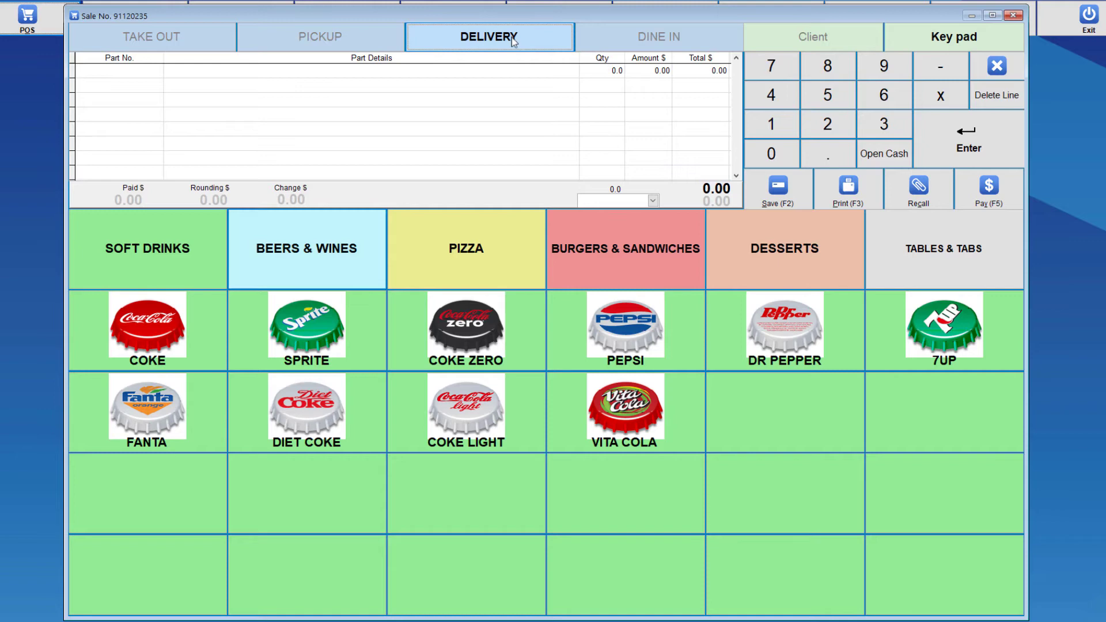
left_click(172, 334)
left_click(310, 336)
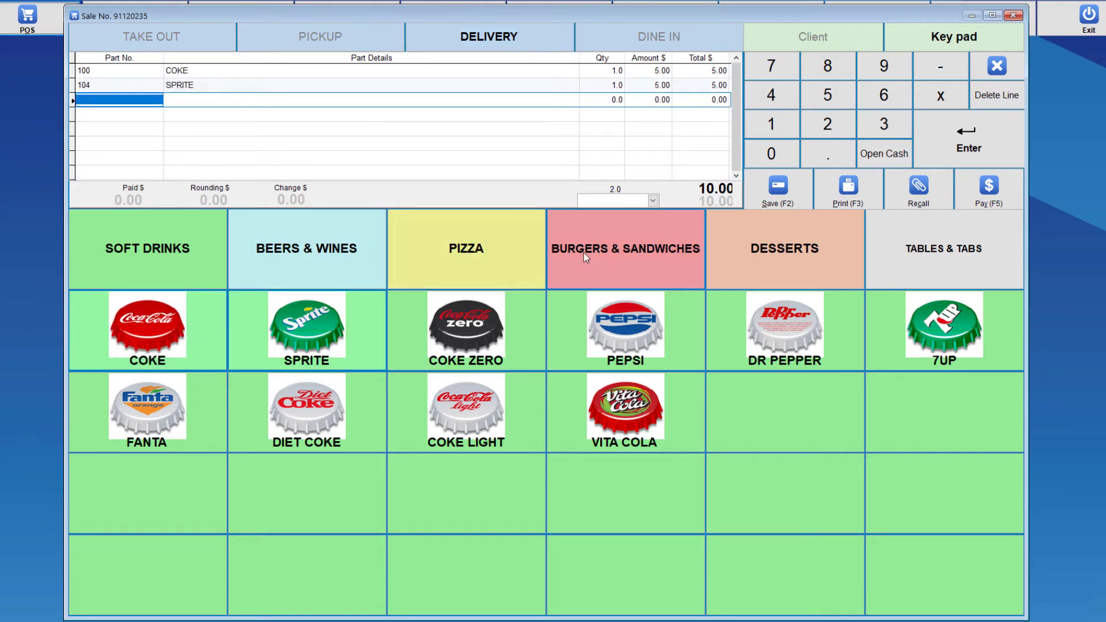
left_click(536, 259)
left_click(466, 328)
left_click(666, 253)
left_click(172, 331)
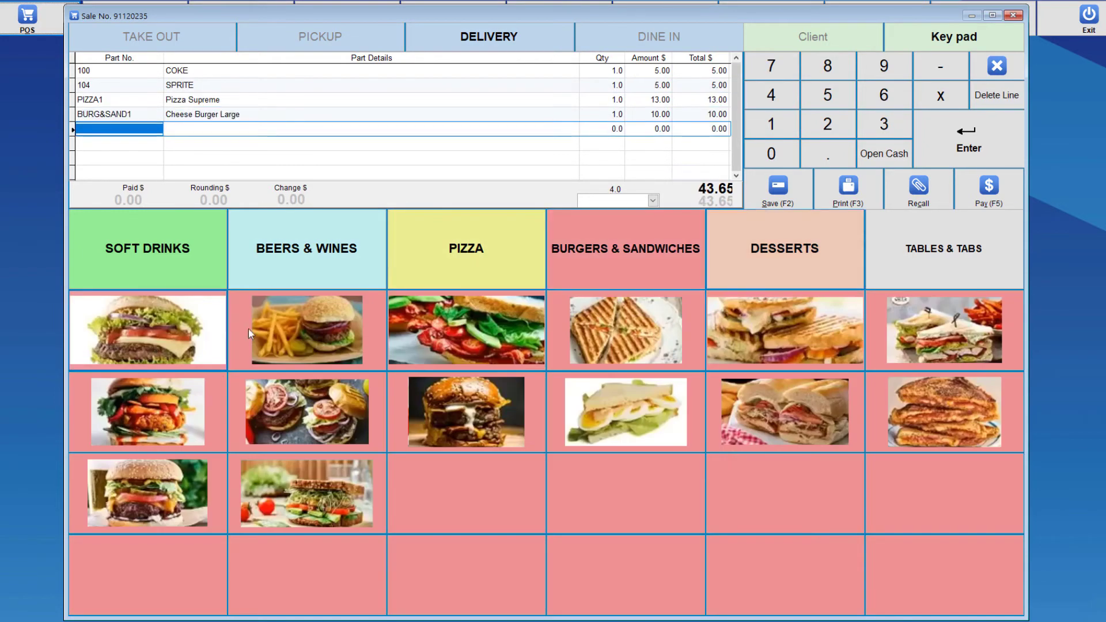
left_click(811, 259)
left_click(167, 340)
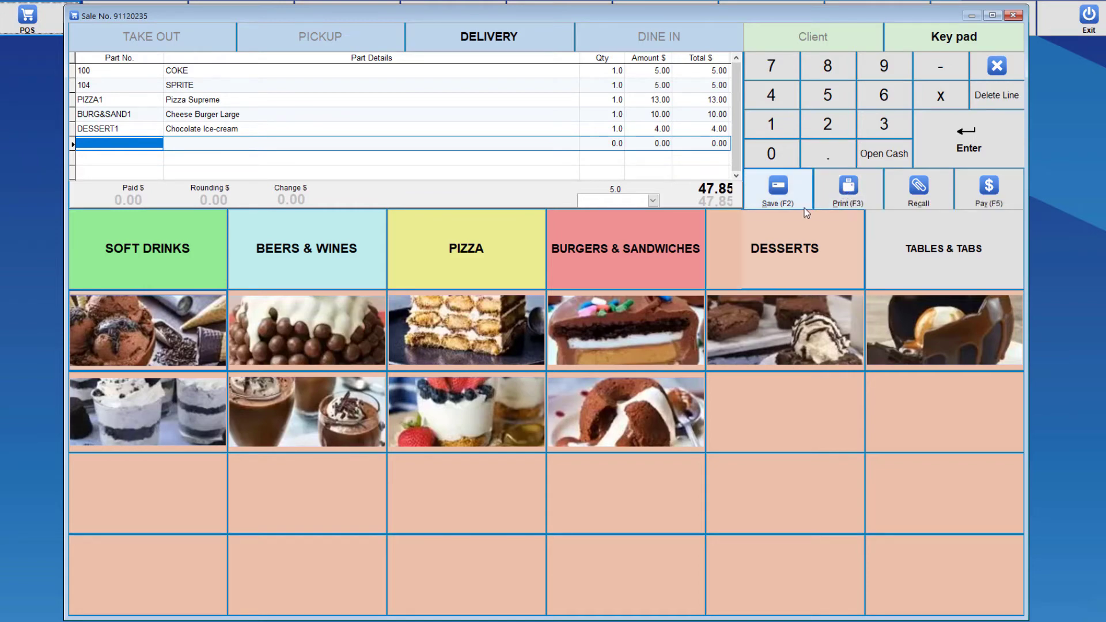
Save the 47.85 delivery unpaid and confirm it appears among outstanding sales
left_click(792, 198)
left_click(920, 187)
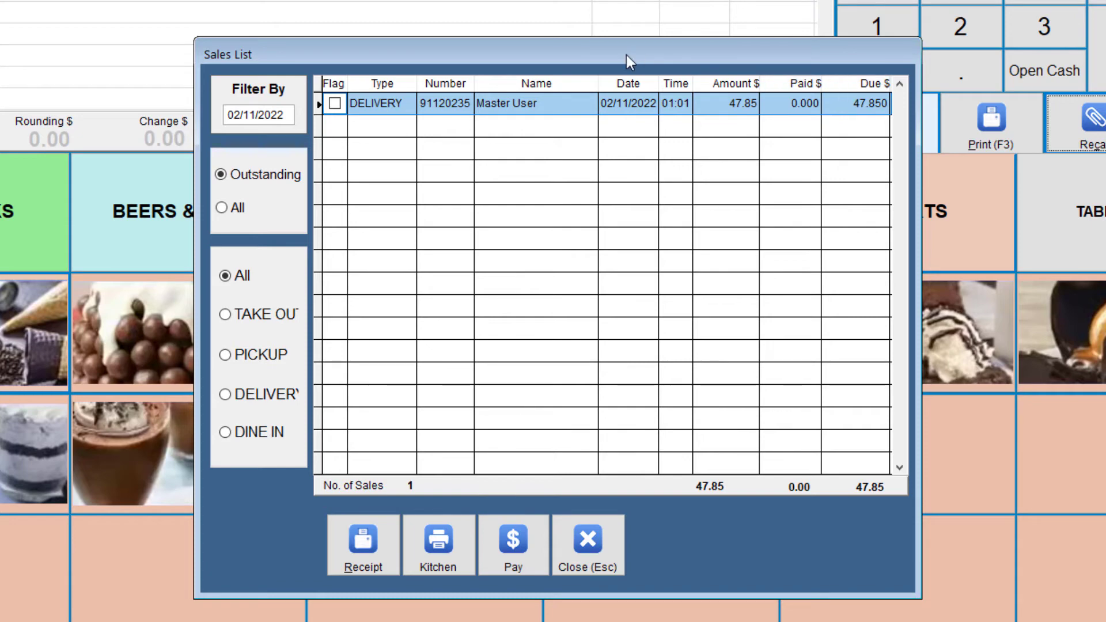
left_click(592, 548)
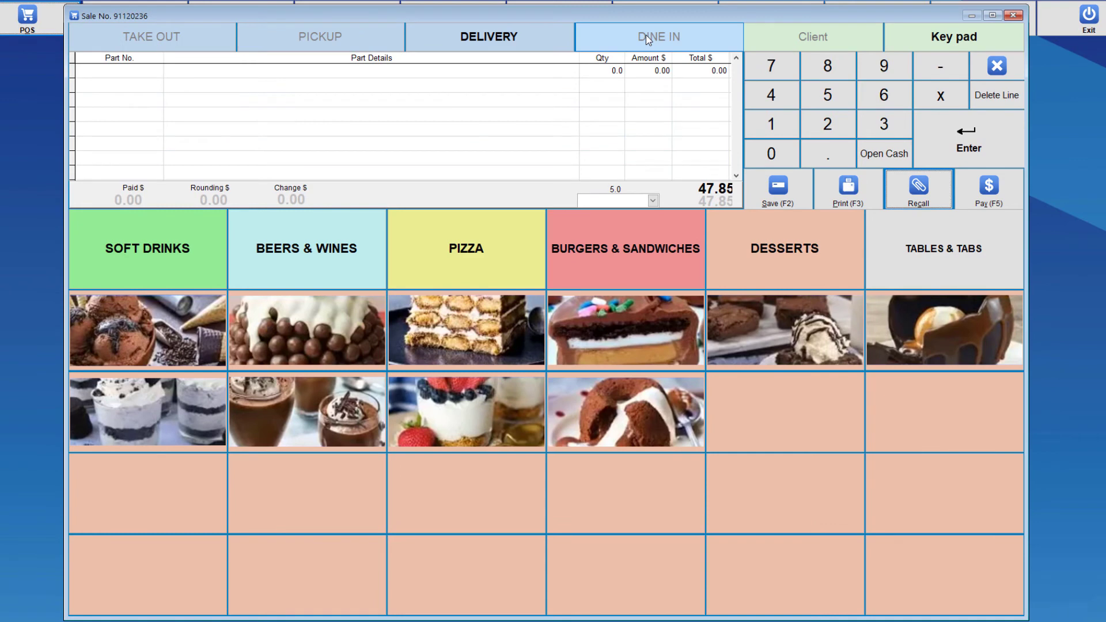
Close the old sale and show the tables and tabs overview, where Table-1 holds $63.00
left_click(648, 38)
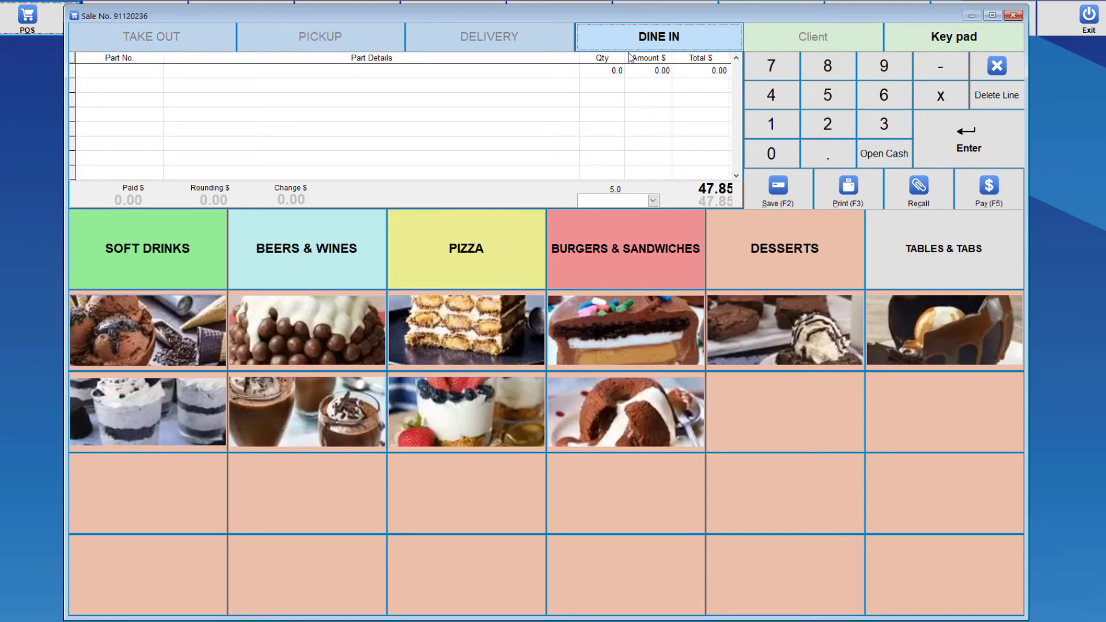
key("Escape")
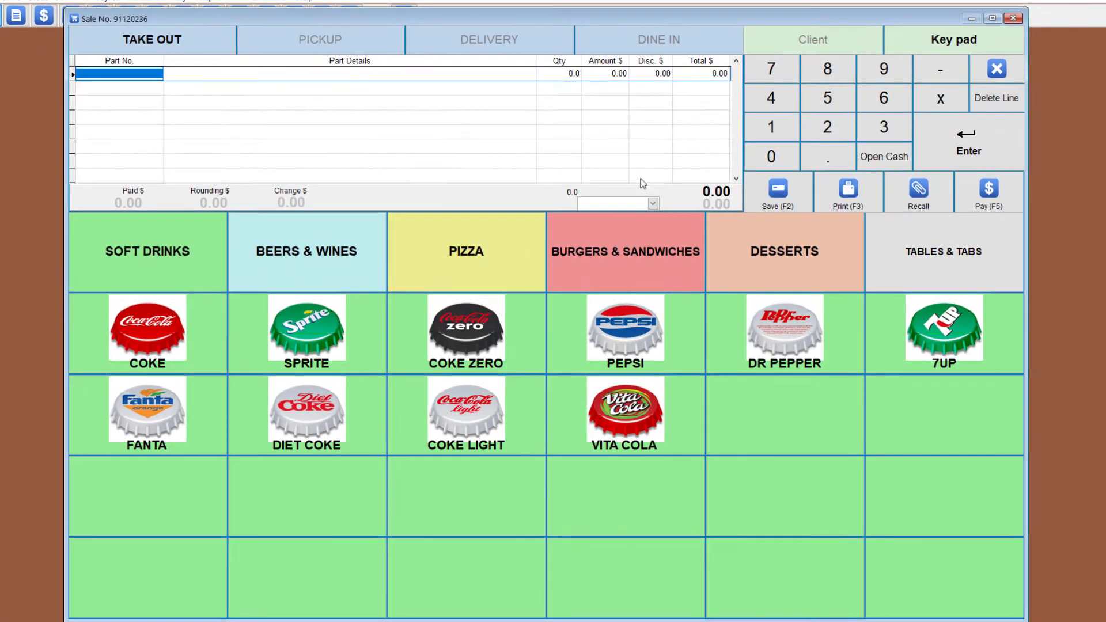
left_click(945, 261)
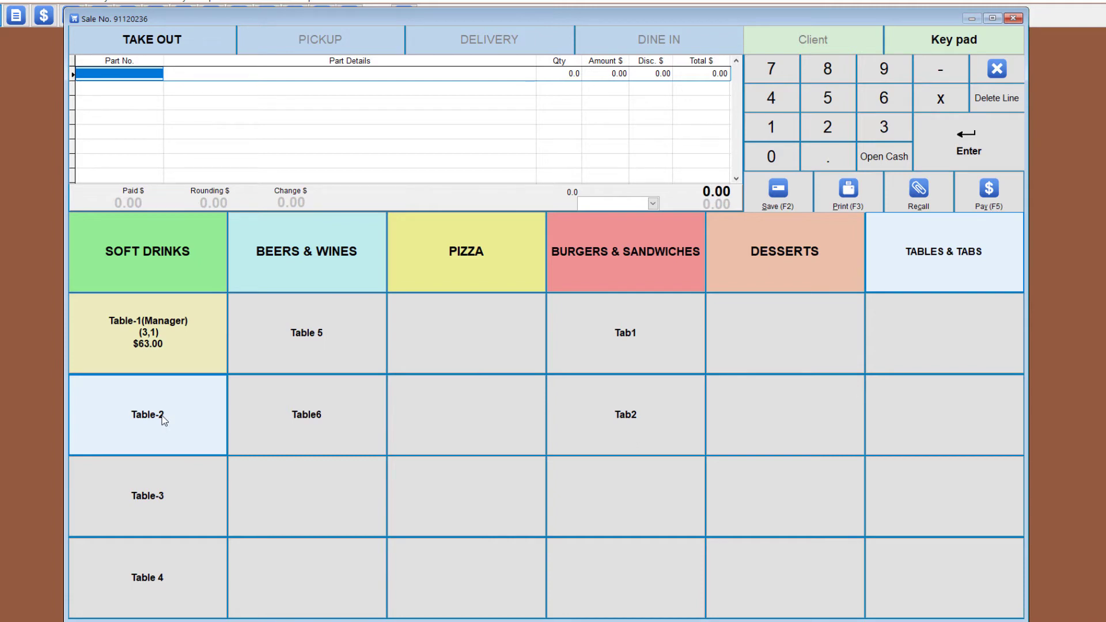
Seat George at Table-2 with 4 adults and 1 child, marked in use
left_click(164, 419)
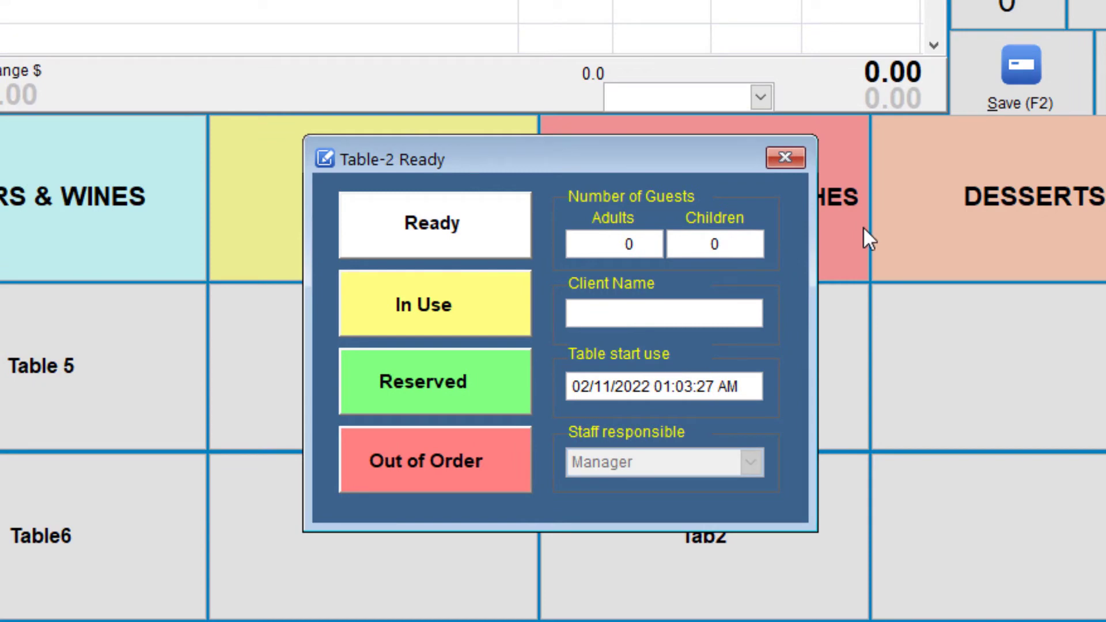
type("4")
key("Tab")
type("1")
key("Tab")
type("George")
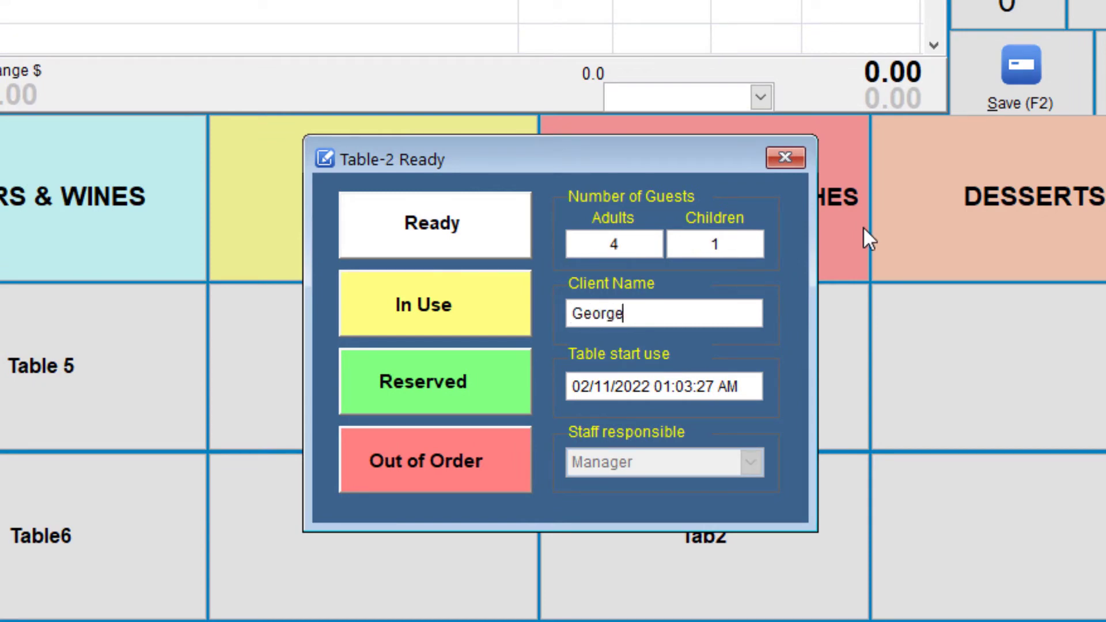
key("Tab")
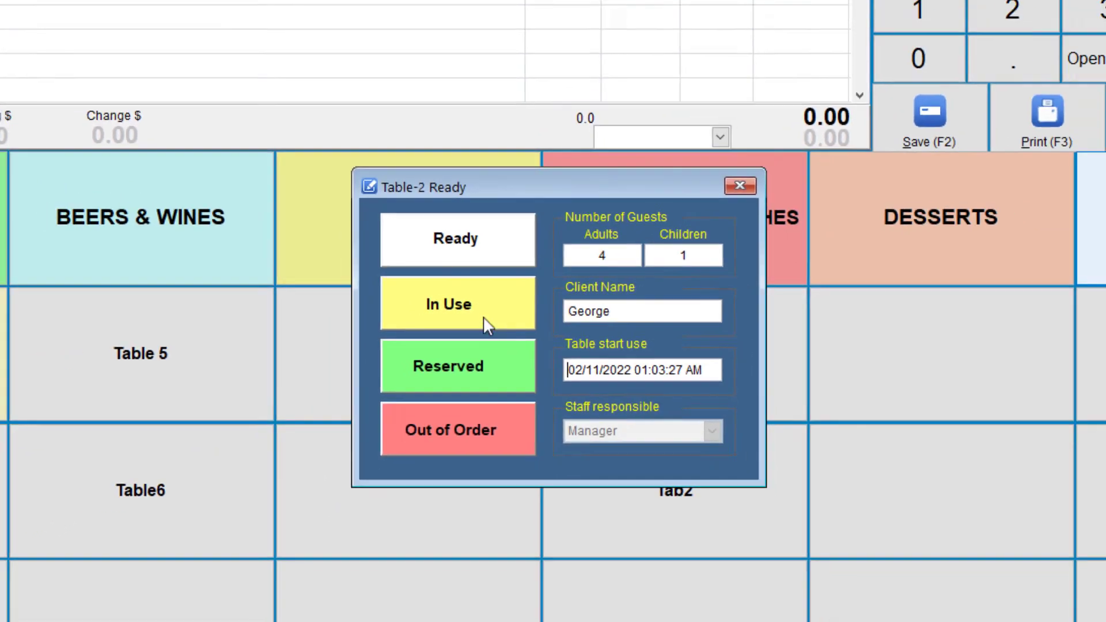
left_click(484, 319)
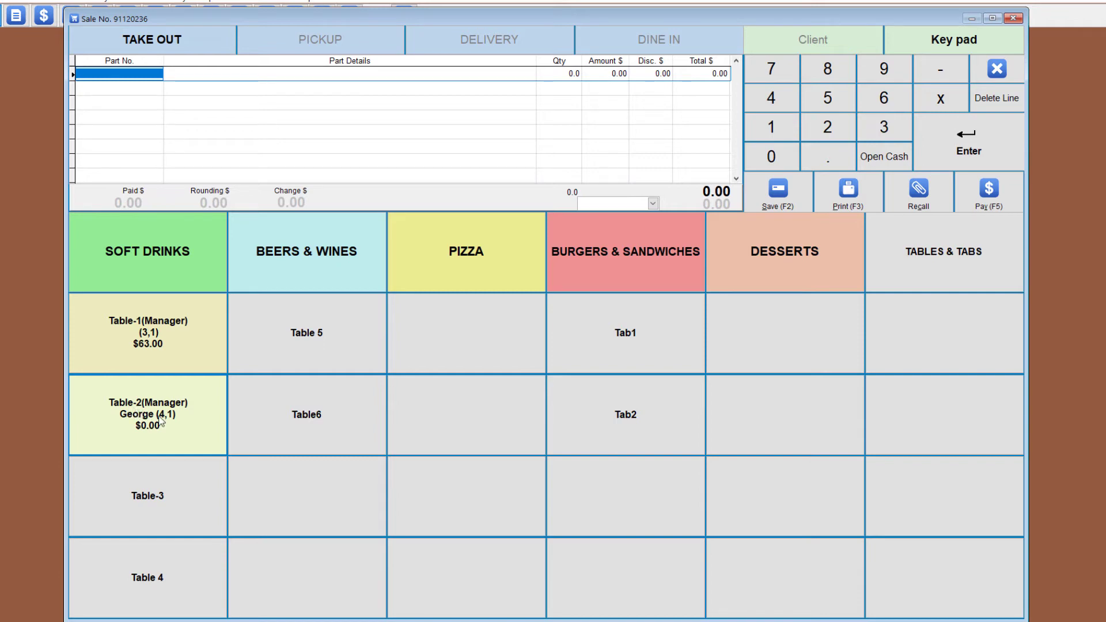
Save 2 Cokes, a Coke Zero and a Pepsi to Table-2
left_click(146, 242)
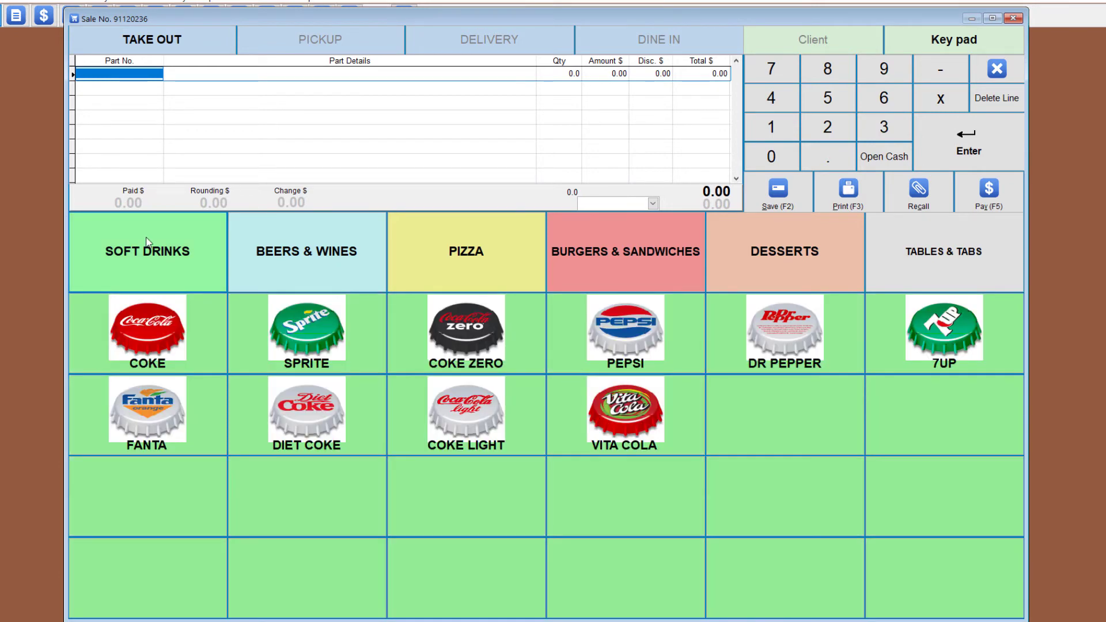
left_click(827, 126)
left_click(148, 329)
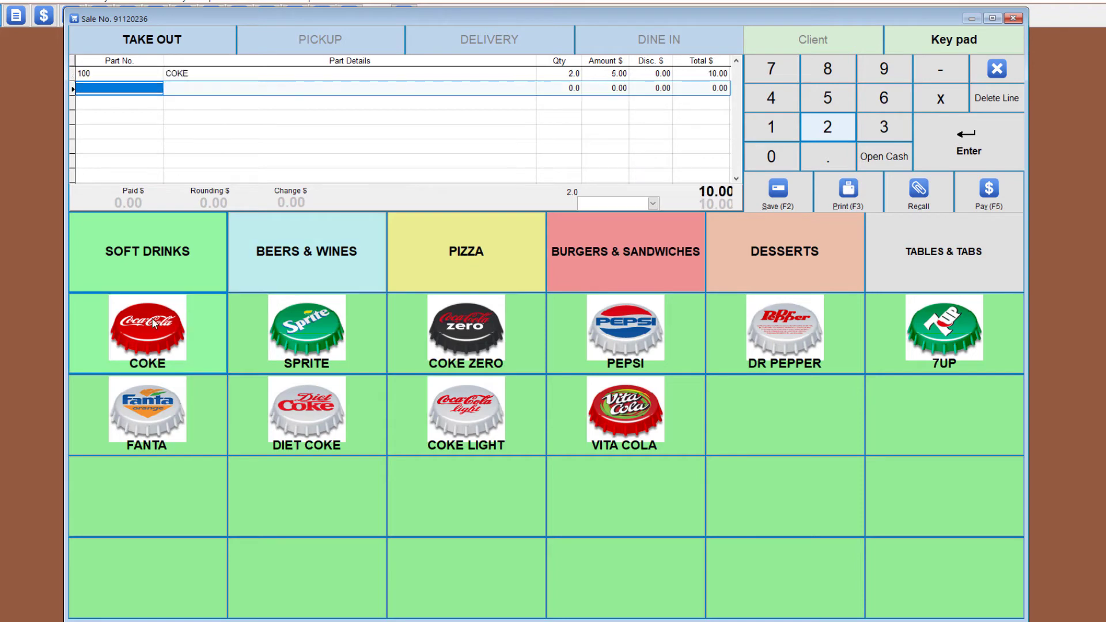
left_click(782, 128)
left_click(466, 328)
left_click(772, 127)
left_click(629, 329)
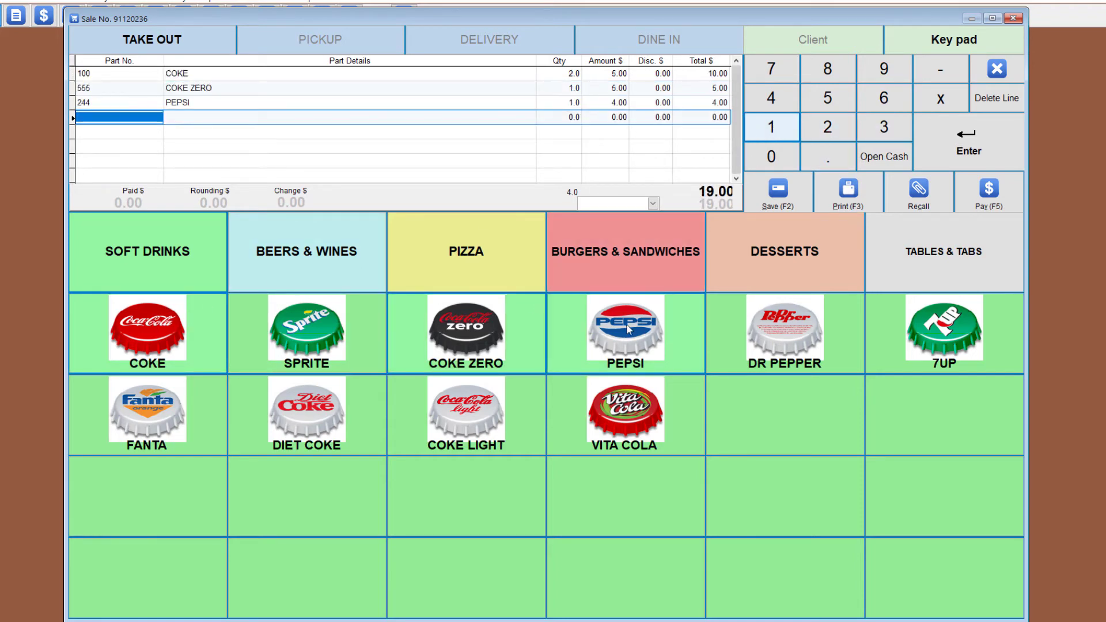
left_click(944, 254)
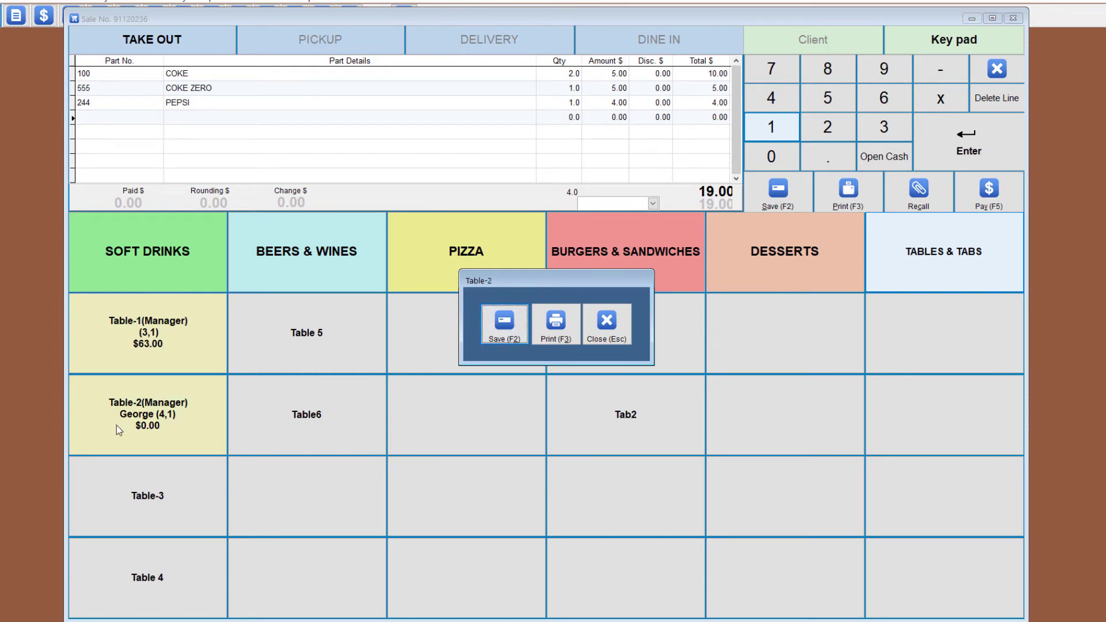
left_click(558, 329)
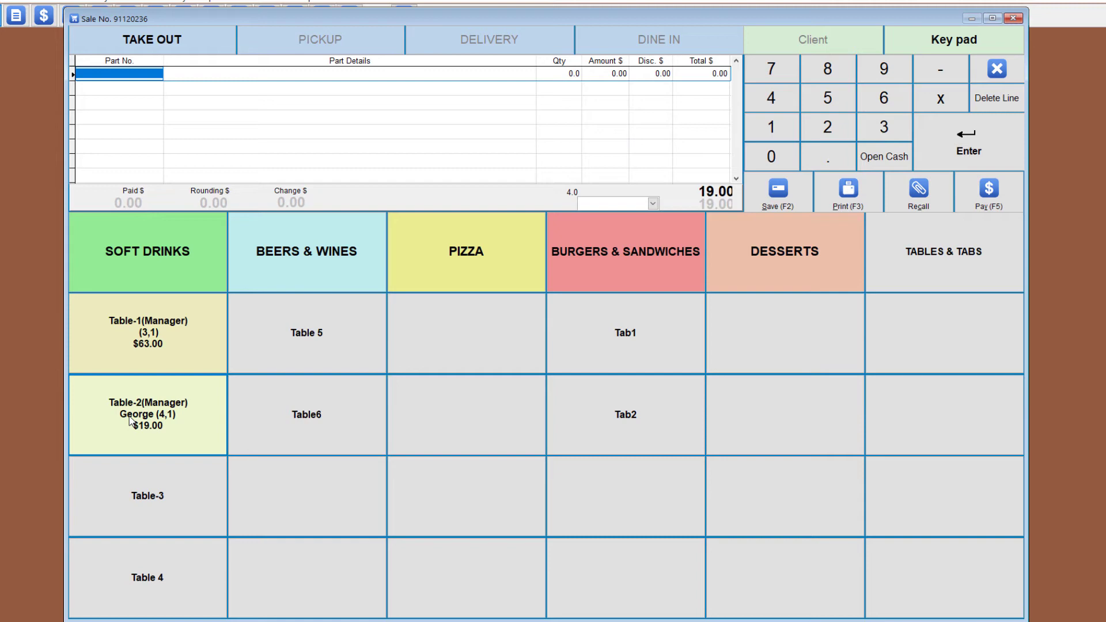
Save 3 Victorian Bitters, a Pizza Supreme and a Pepperoni Pizza to Table-2, totalling $66.00
left_click(295, 257)
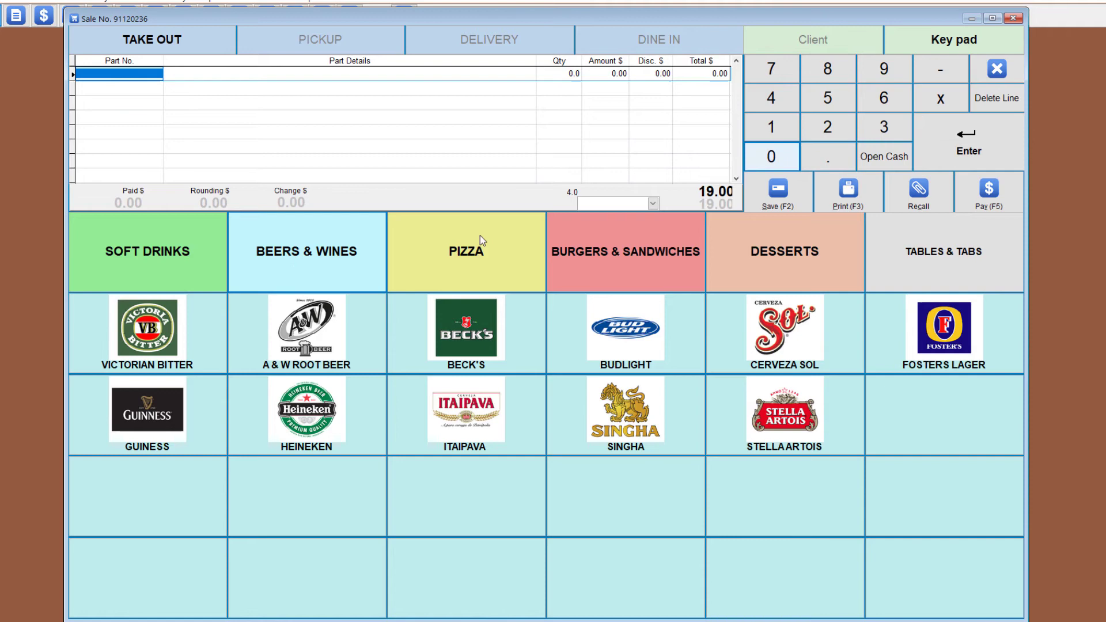
key("3")
left_click(148, 331)
left_click(466, 251)
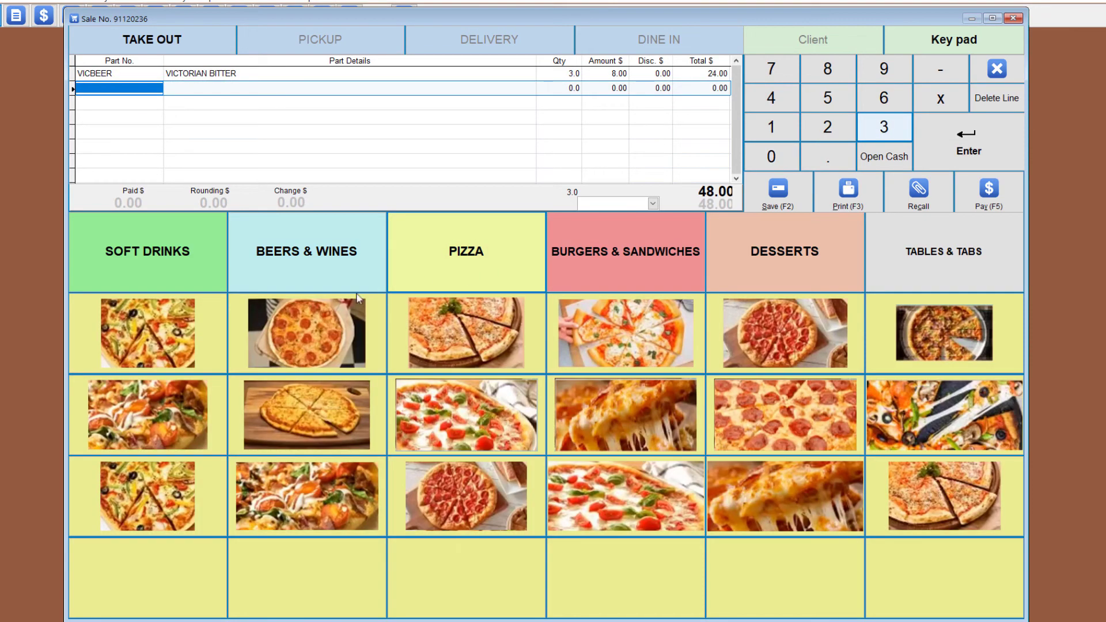
left_click(182, 334)
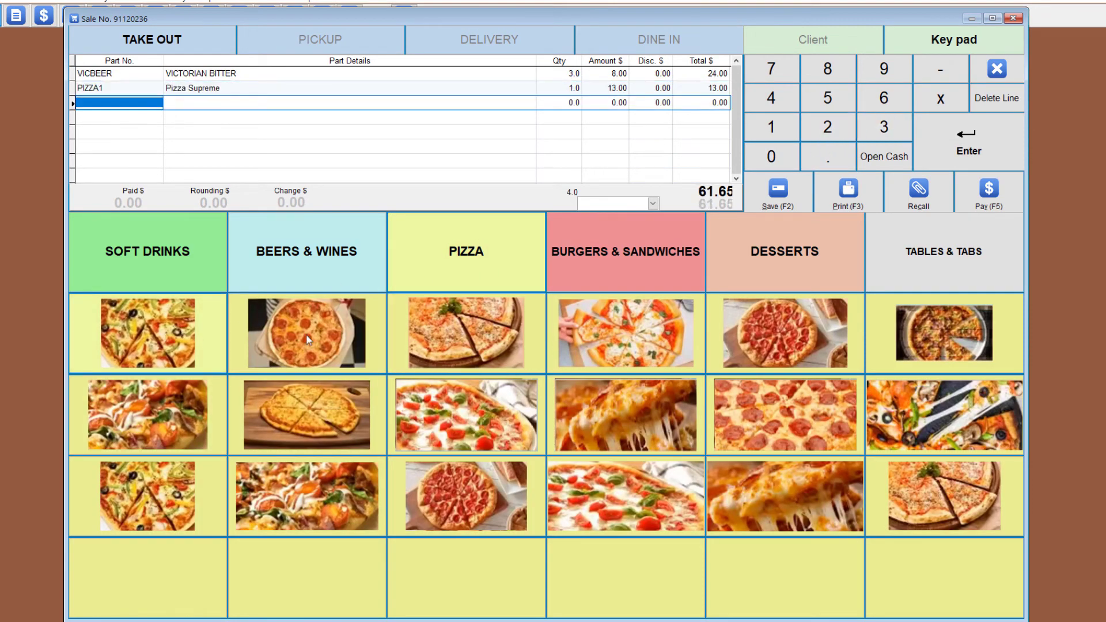
left_click(340, 334)
left_click(943, 251)
left_click(134, 426)
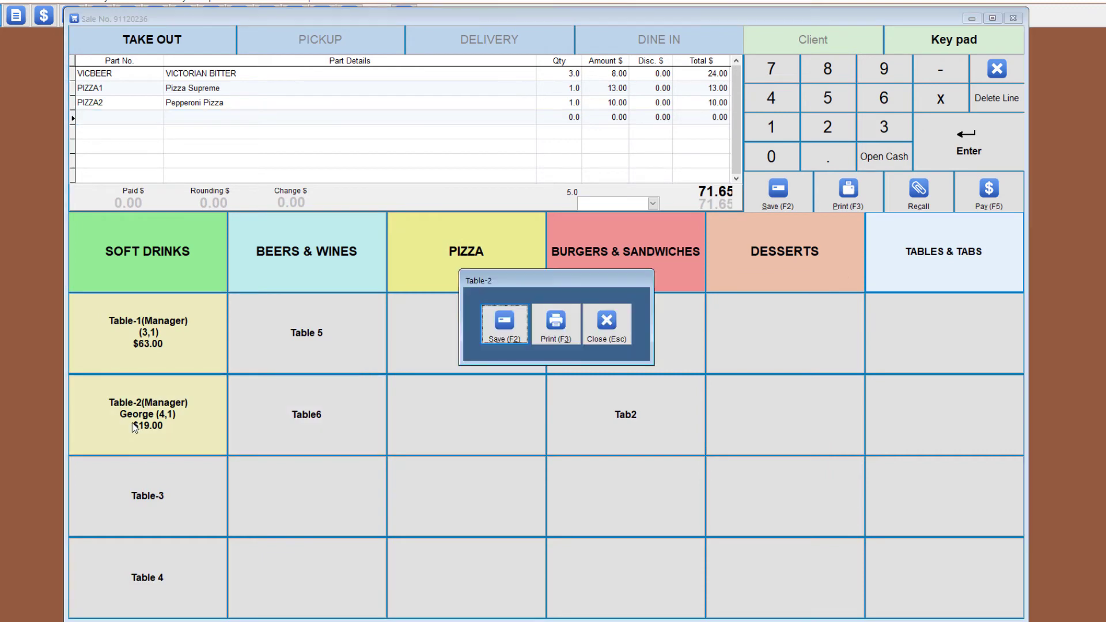
key("F2")
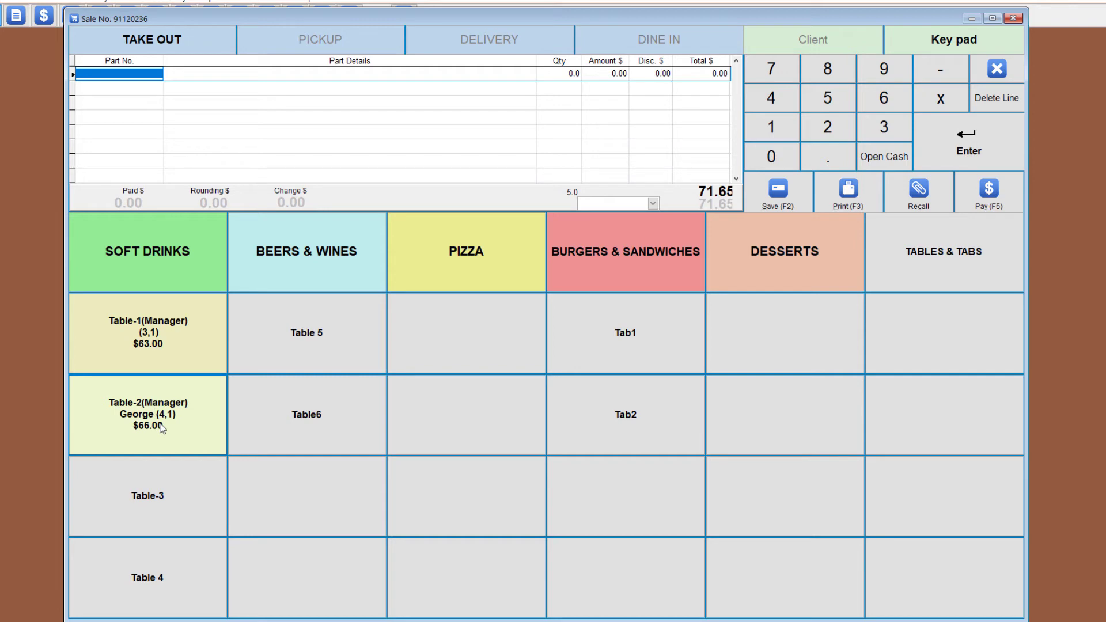
Save a Chocolate Ice-cream to Table-2 and view its $70.00 itemised order list
left_click(786, 256)
left_click(179, 336)
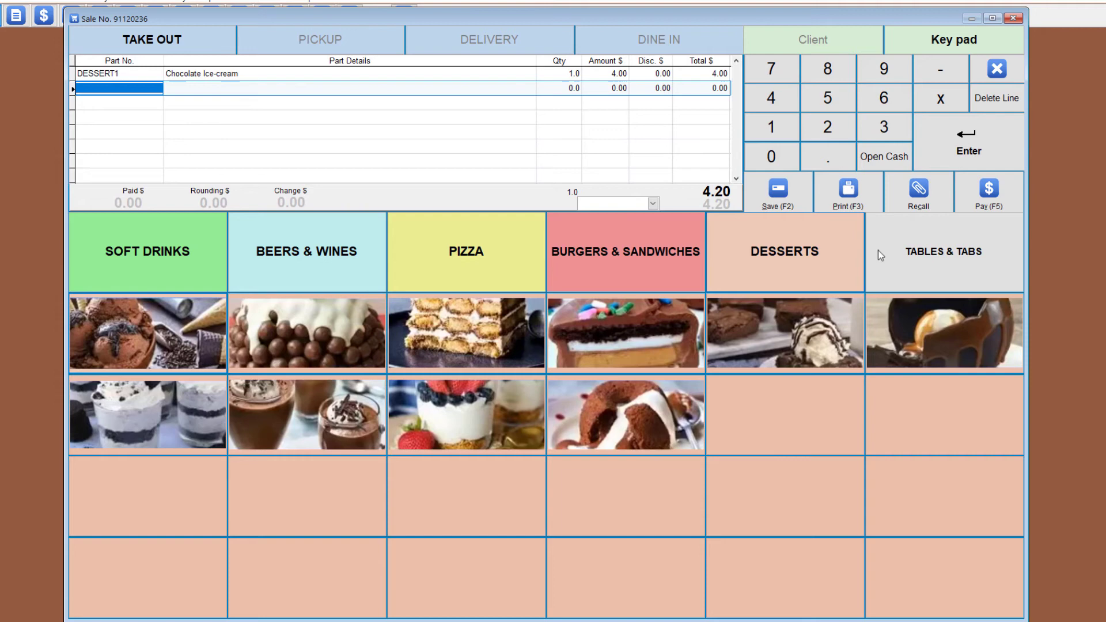
left_click(920, 249)
left_click(147, 496)
left_click(501, 334)
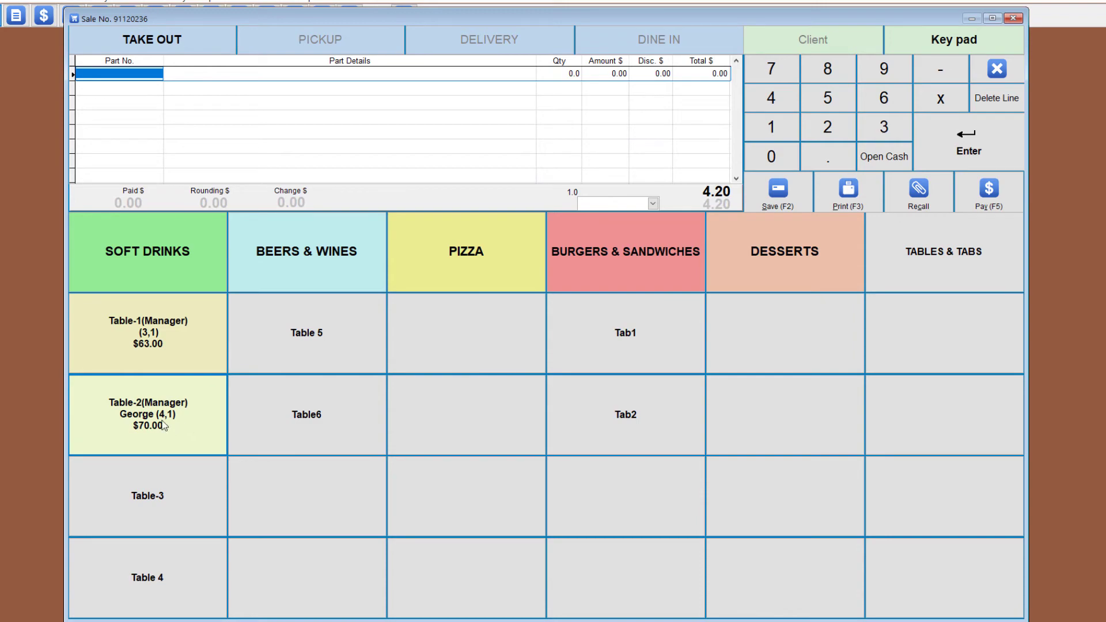
left_click(148, 416)
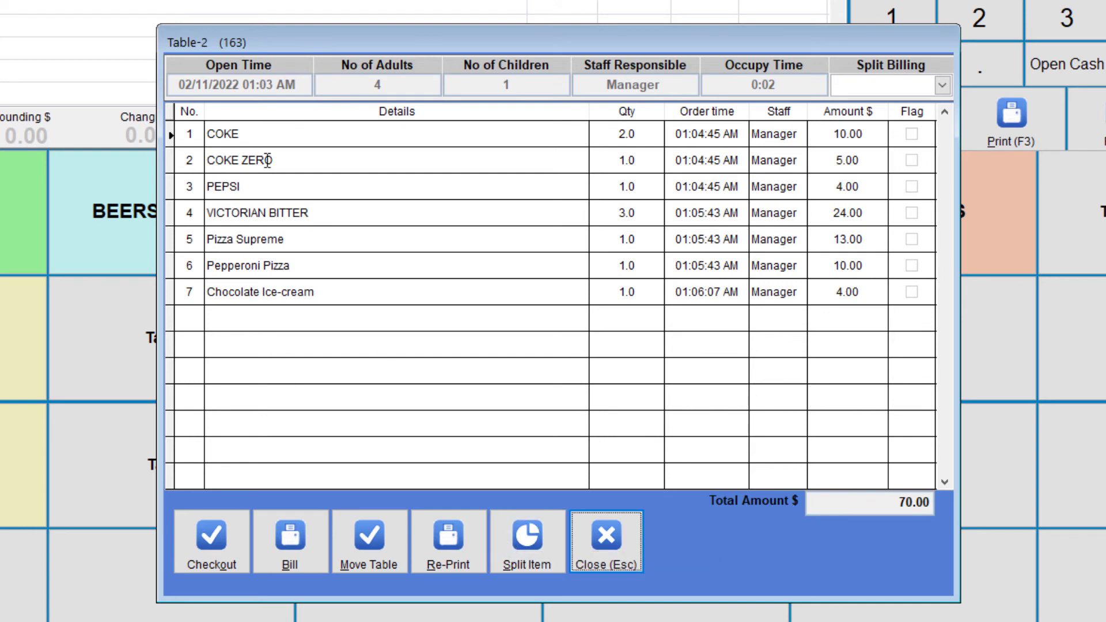
Split Table-2's Pizza Supreme line four ways into $3.25 shares
left_click(201, 238)
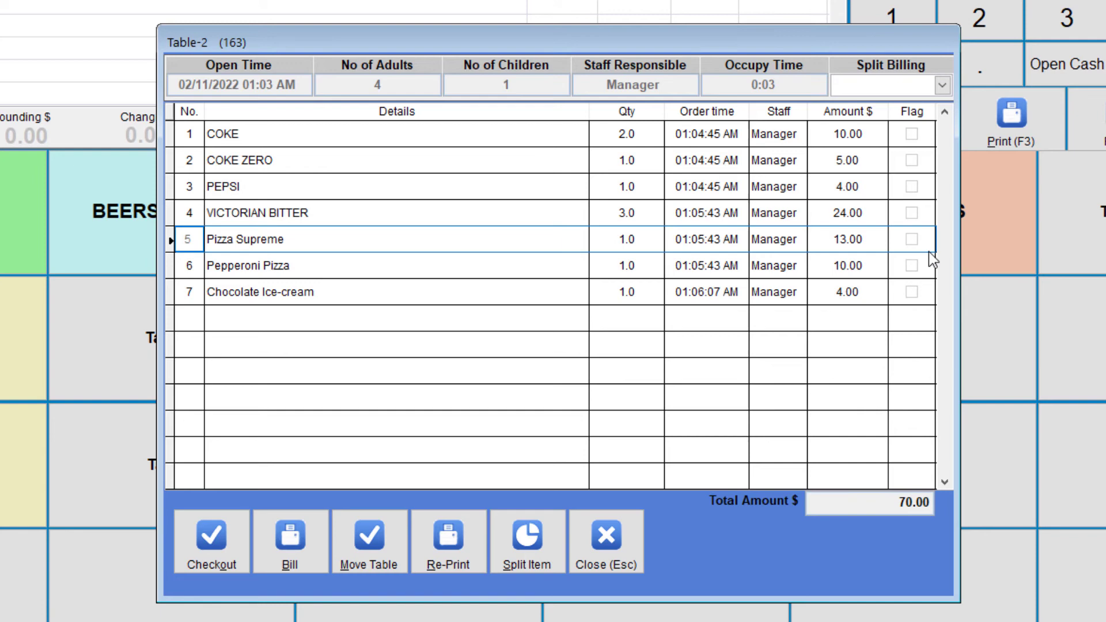
left_click(527, 536)
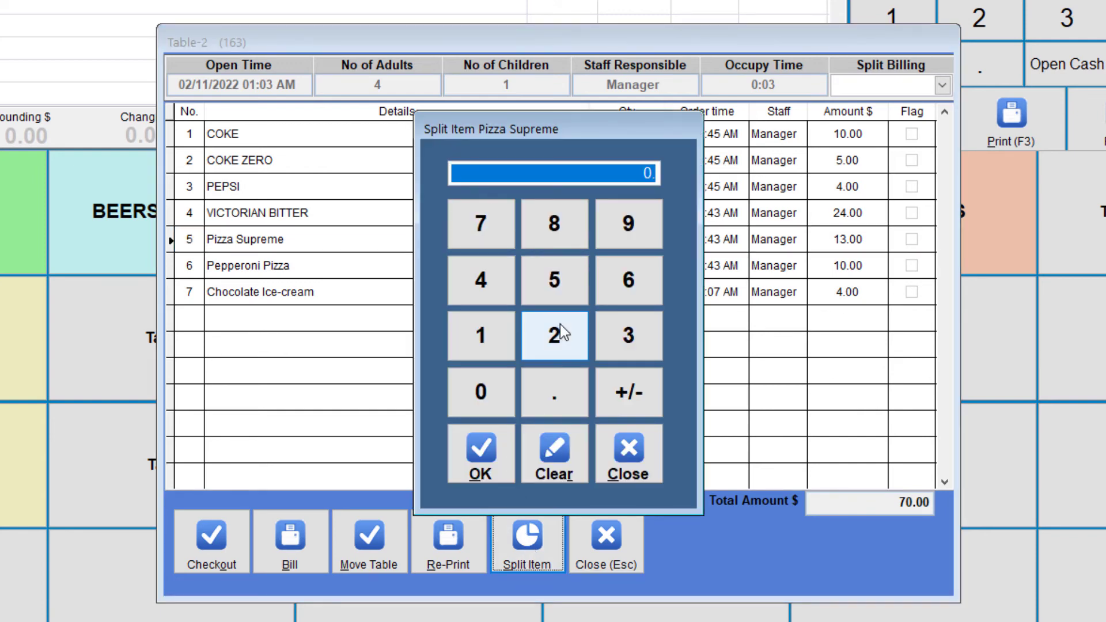
left_click(492, 297)
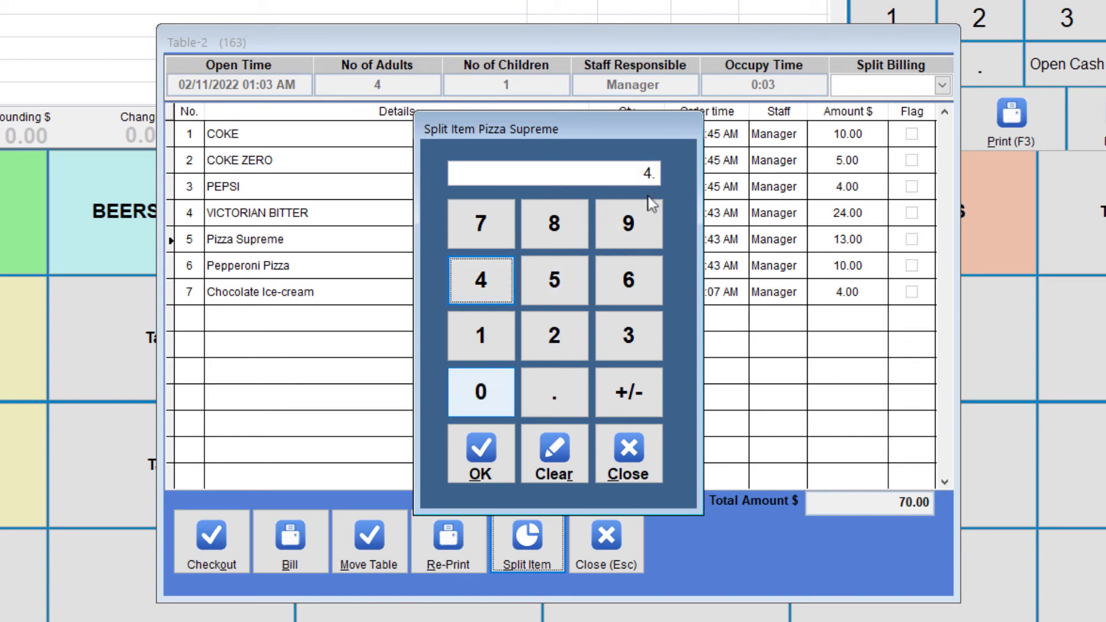
left_click(485, 465)
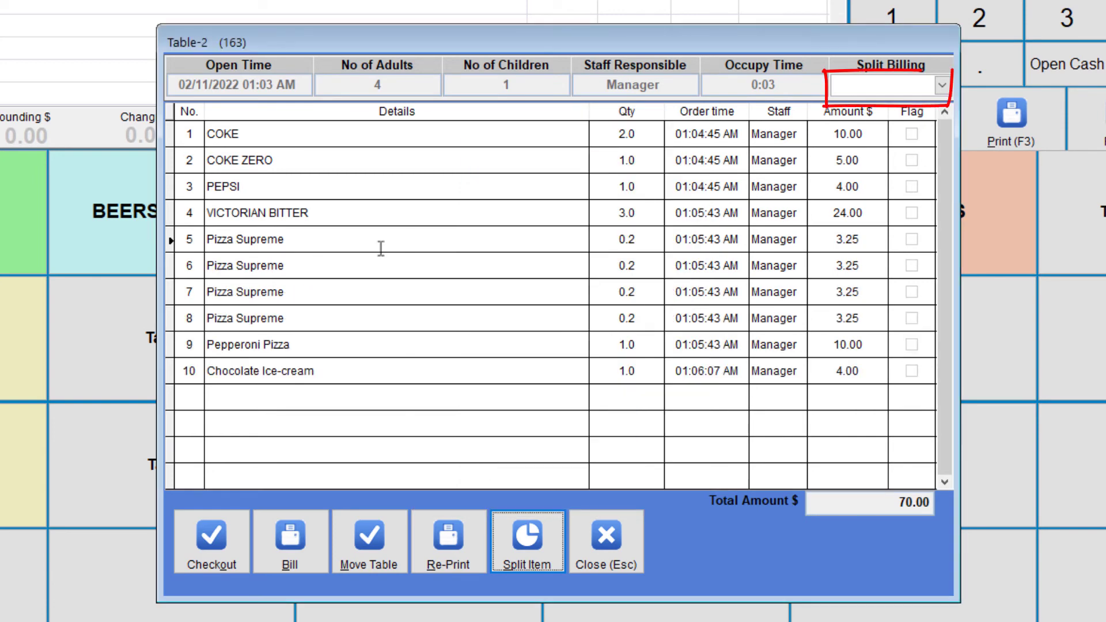
Assign the Coke, Pepsi, one Pizza Supreme share and the Pepperoni Pizza to Guest1
left_click(851, 239)
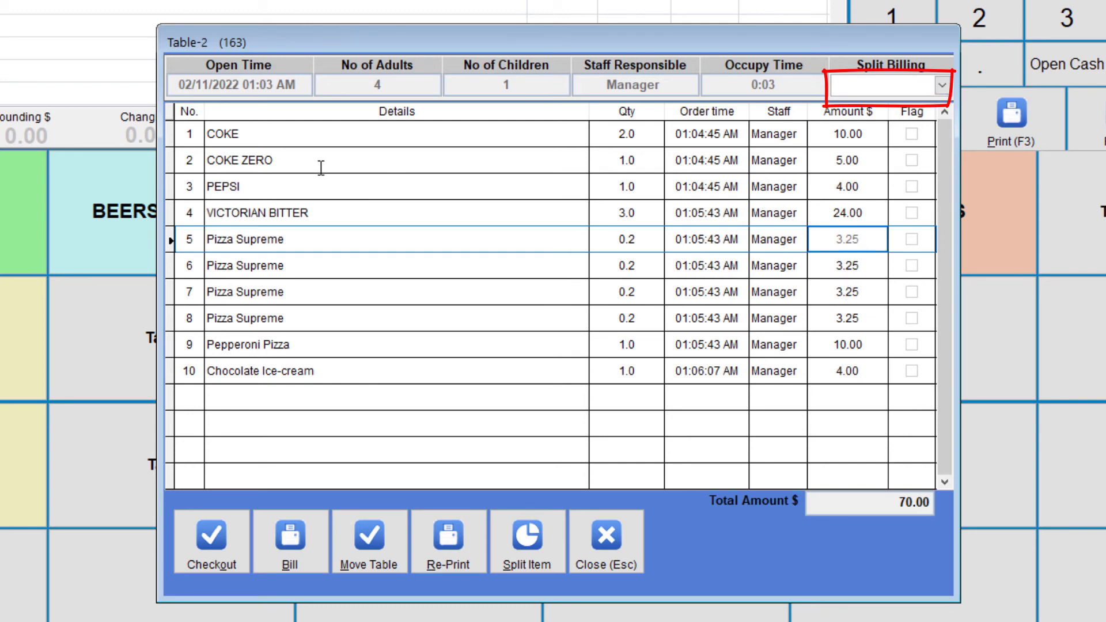
left_click(942, 85)
left_click(859, 102)
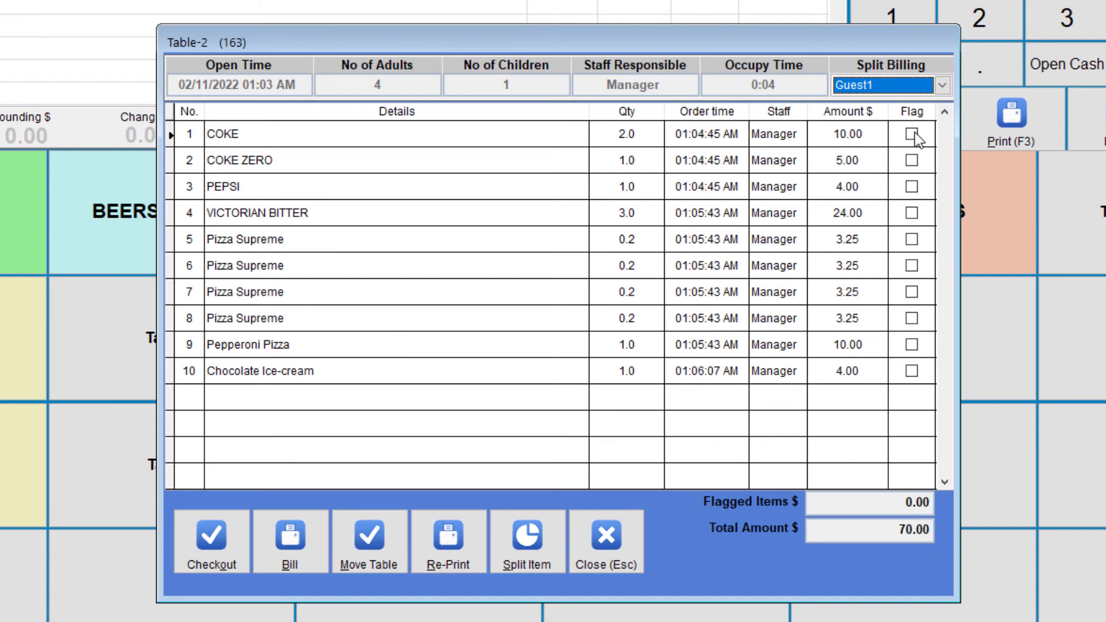
left_click(911, 134)
left_click(913, 186)
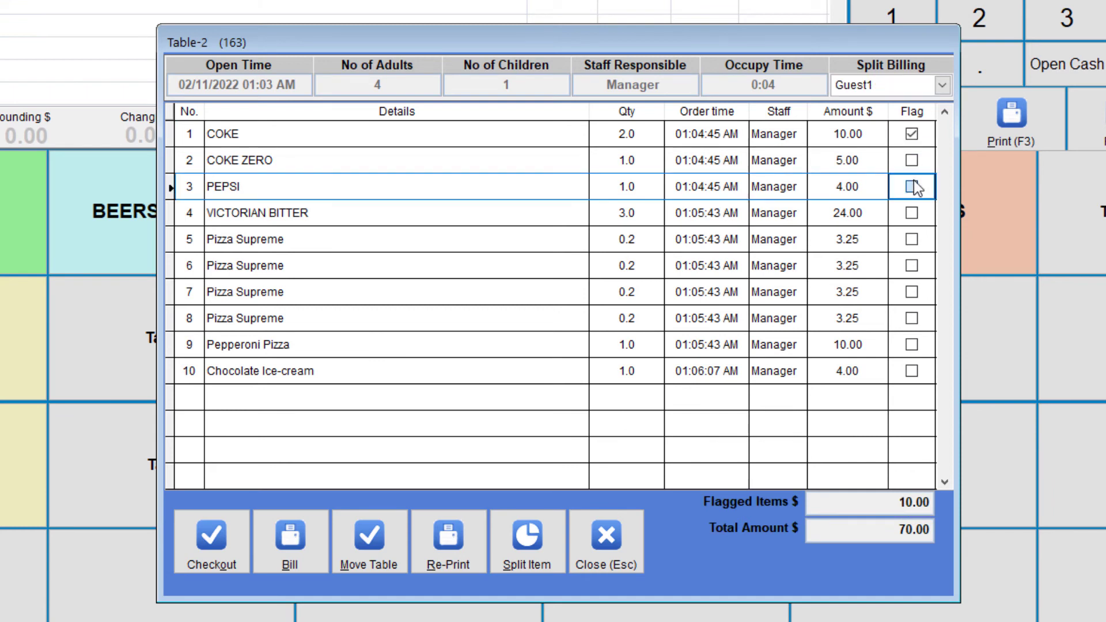
left_click(912, 239)
left_click(912, 346)
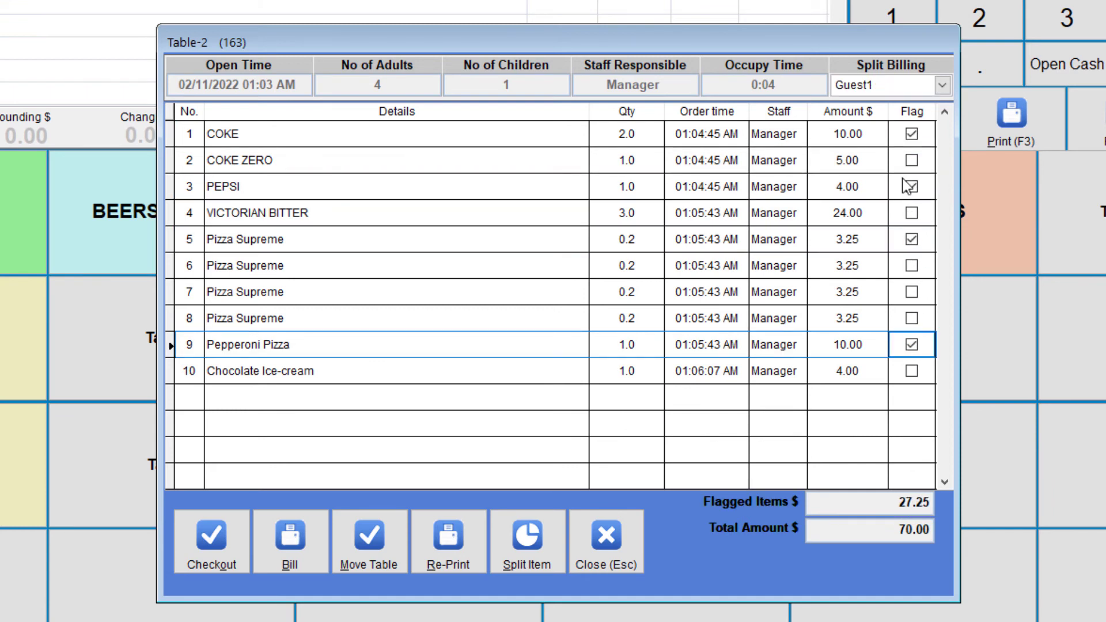
Assign the Coke Zero, a Pizza Supreme share and the Chocolate Ice-cream to Guest2
left_click(942, 85)
left_click(916, 134)
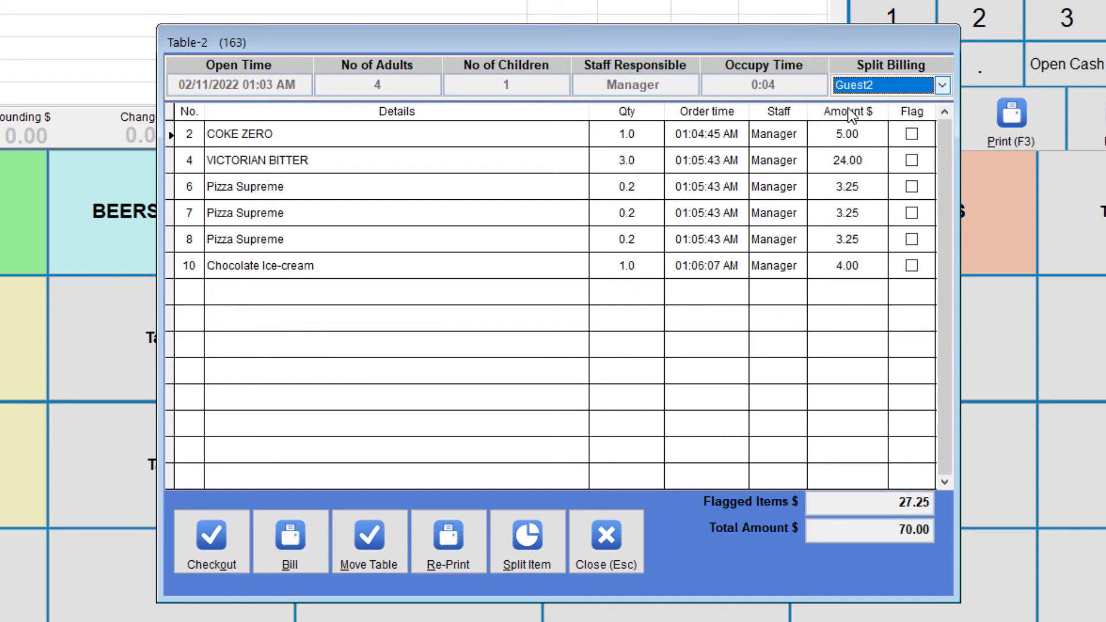
left_click(912, 134)
left_click(911, 187)
left_click(911, 266)
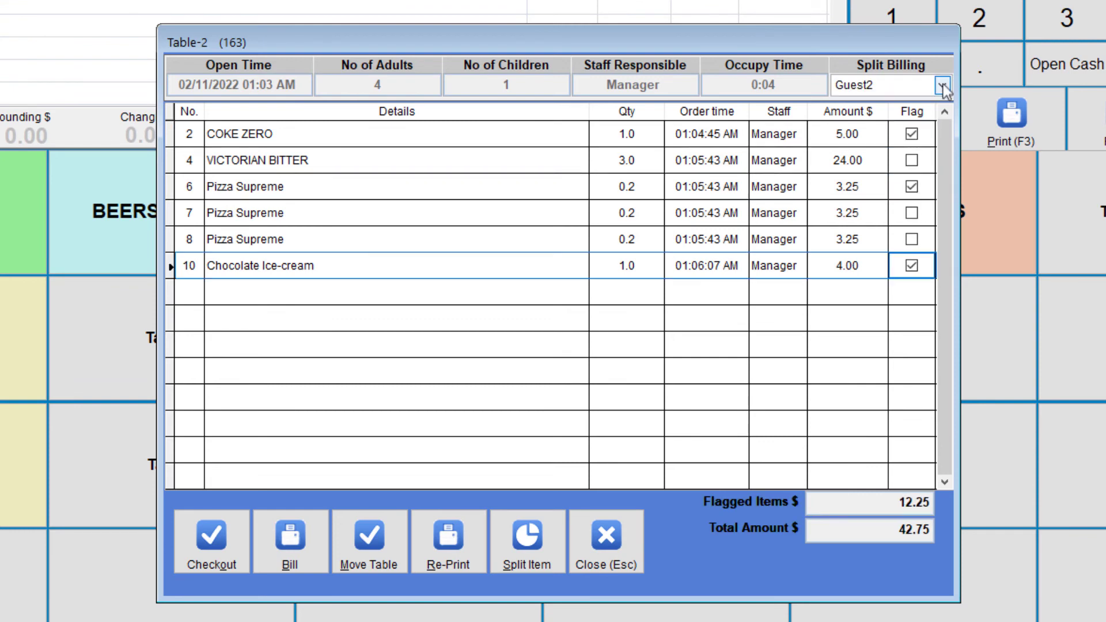
Give Guest3 the Victorian Bitter and a pizza share, Guest4 the last share, then show all items
left_click(942, 85)
left_click(887, 144)
left_click(911, 134)
left_click(912, 161)
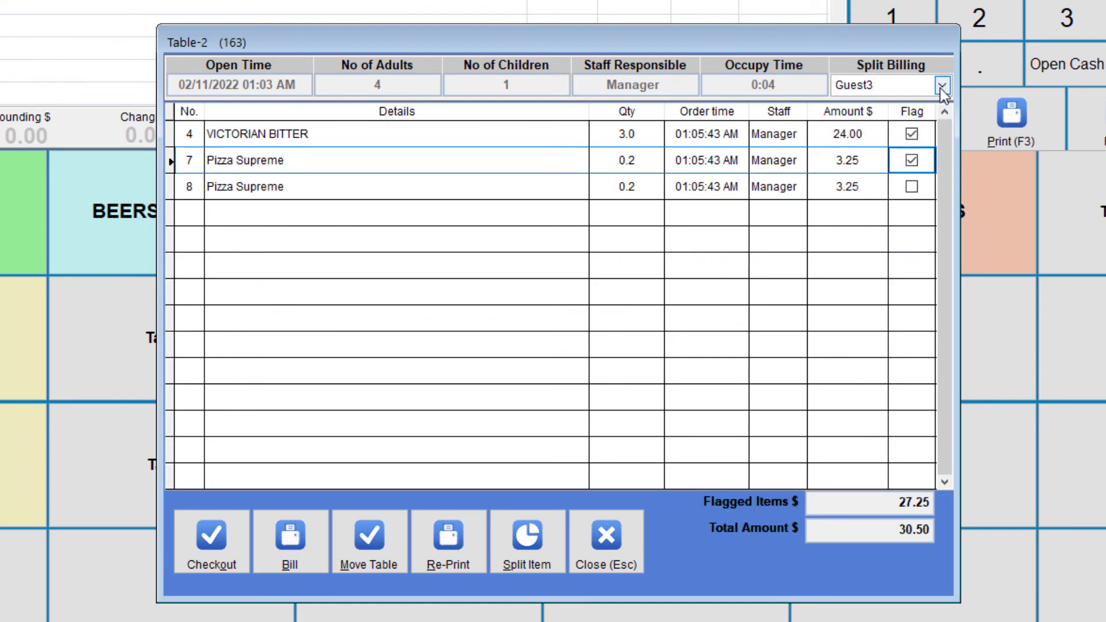
left_click(943, 85)
left_click(852, 169)
left_click(912, 133)
left_click(942, 85)
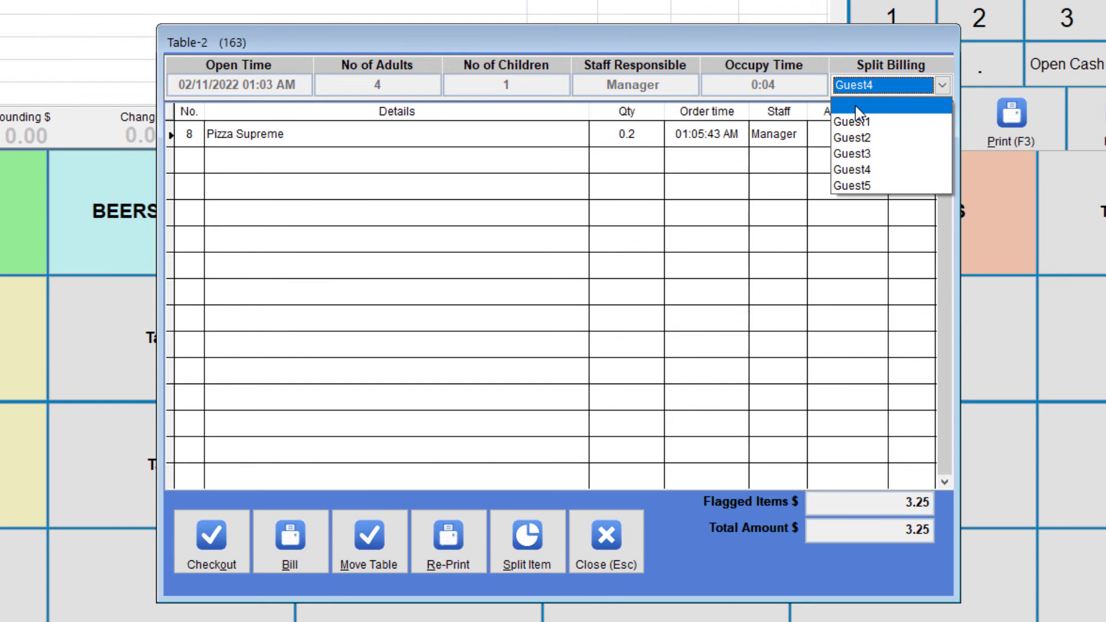
left_click(857, 107)
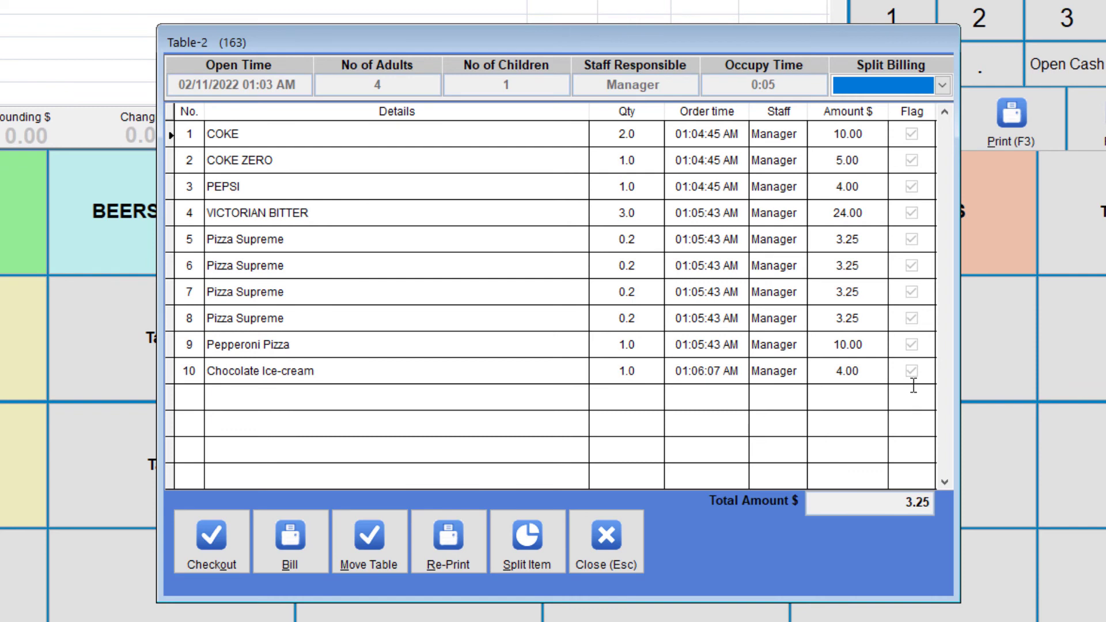
Check out and print Guest1's $27.41 share of Table-2, then reopen Table-2's bill
left_click(949, 117)
left_click(290, 541)
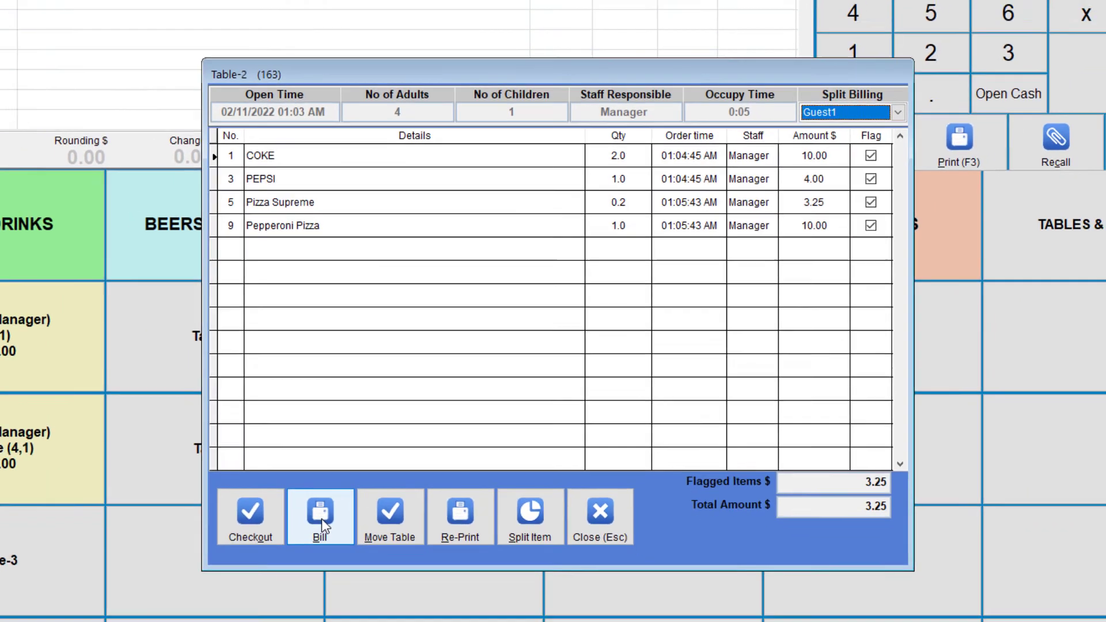
left_click(320, 521)
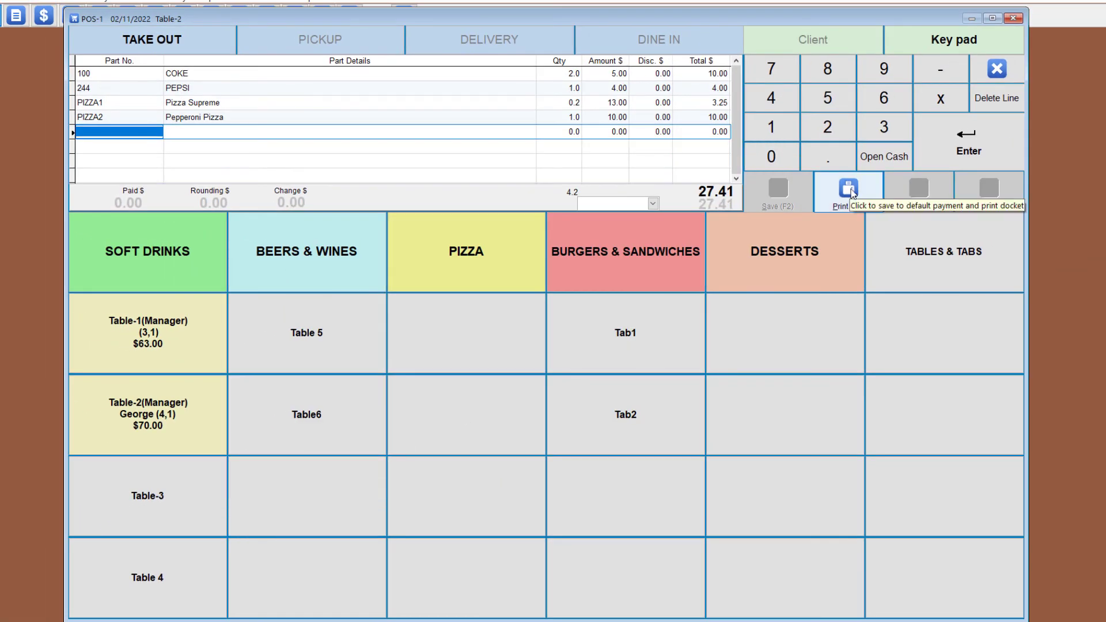
left_click(848, 190)
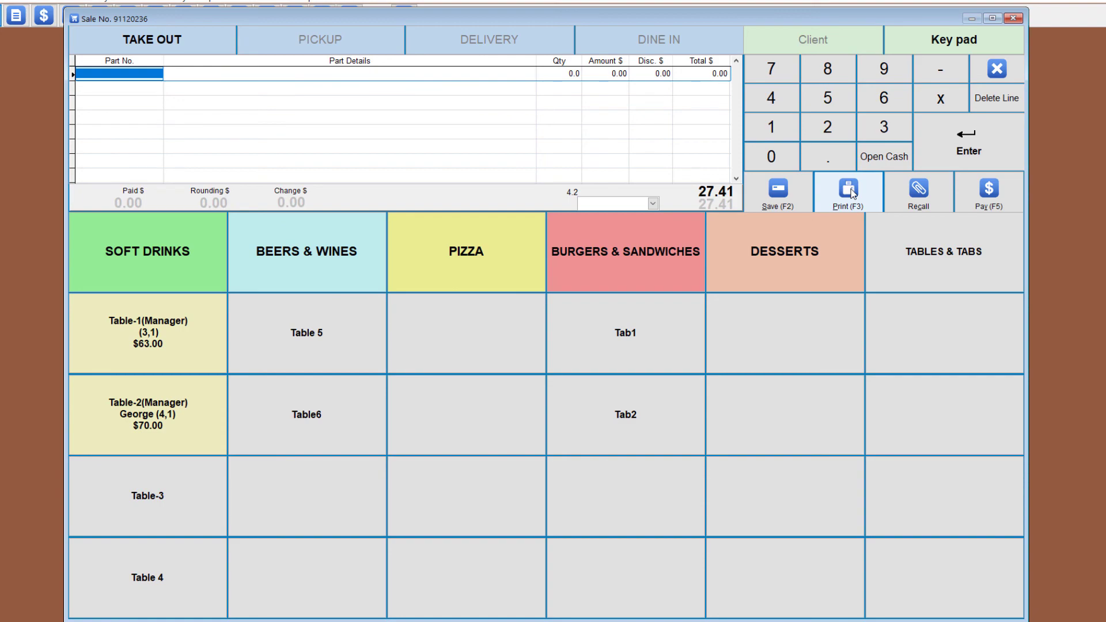
left_click(147, 414)
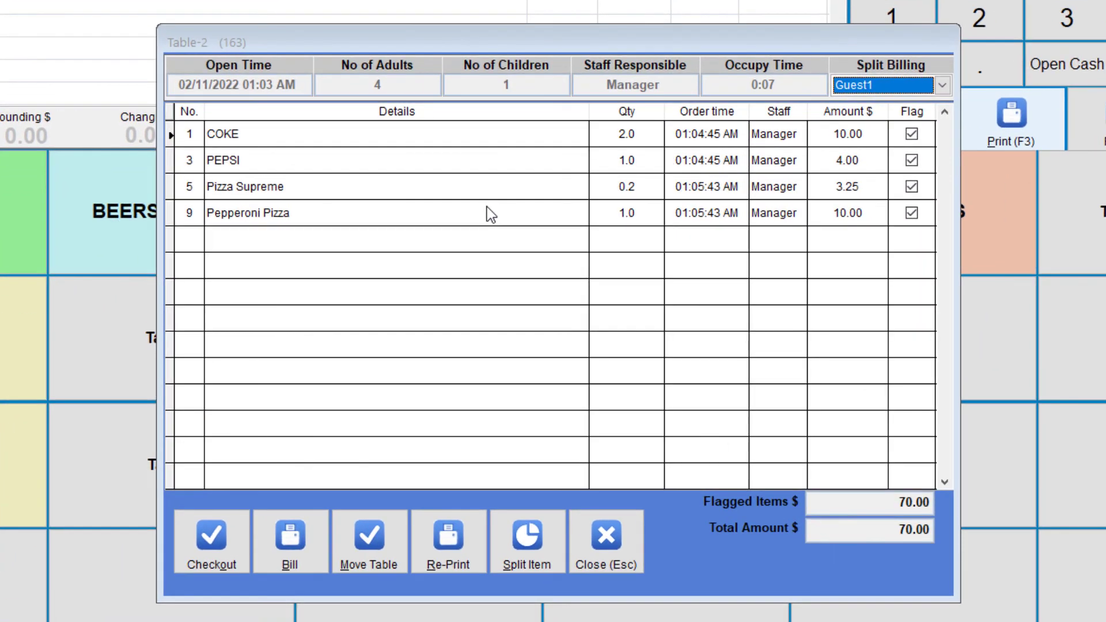
Pay Guest1's $27.41 share in full by check
left_click(213, 547)
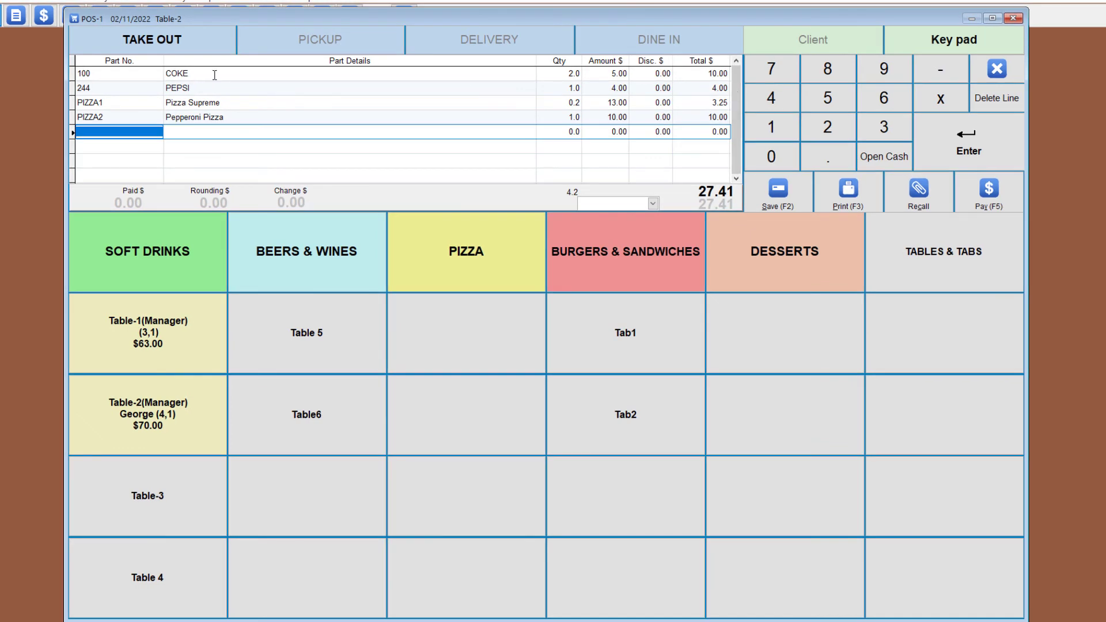
left_click(988, 193)
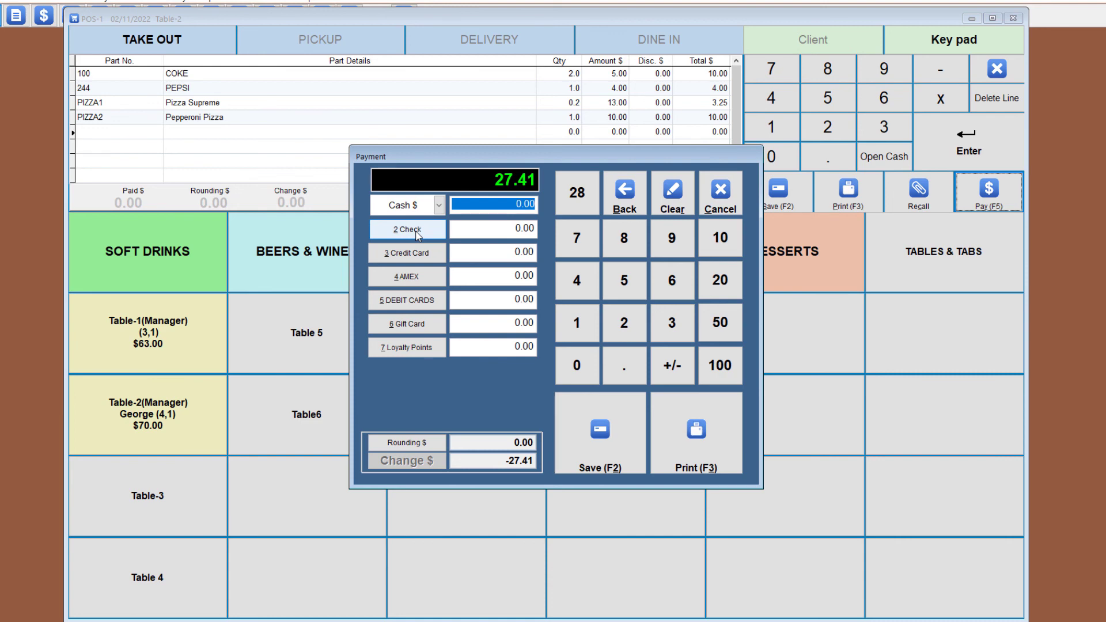
left_click(418, 231)
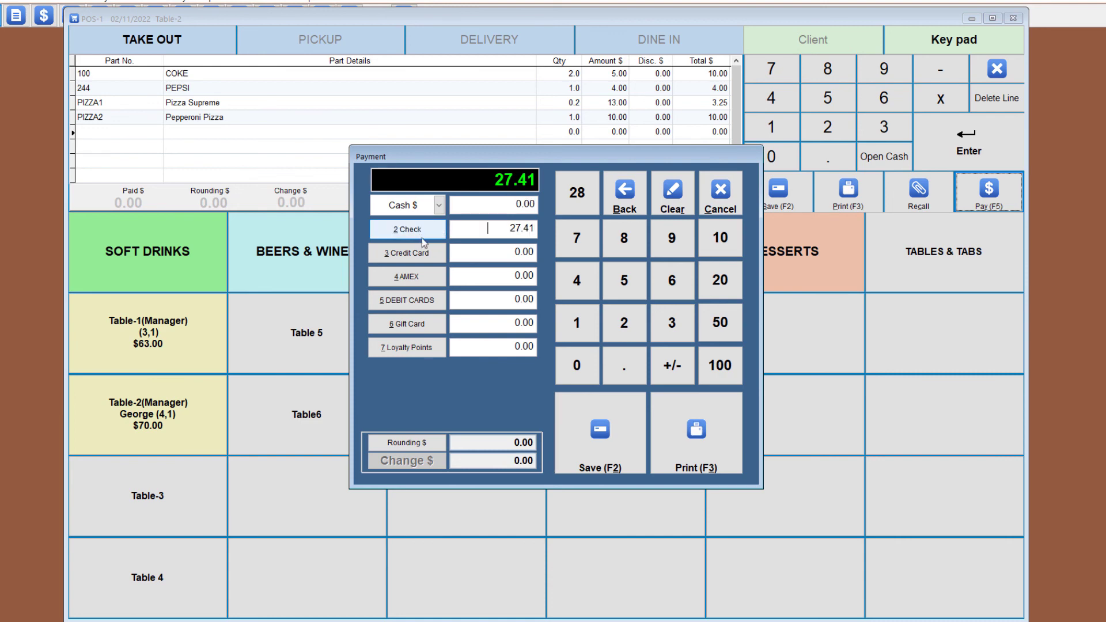
left_click(600, 432)
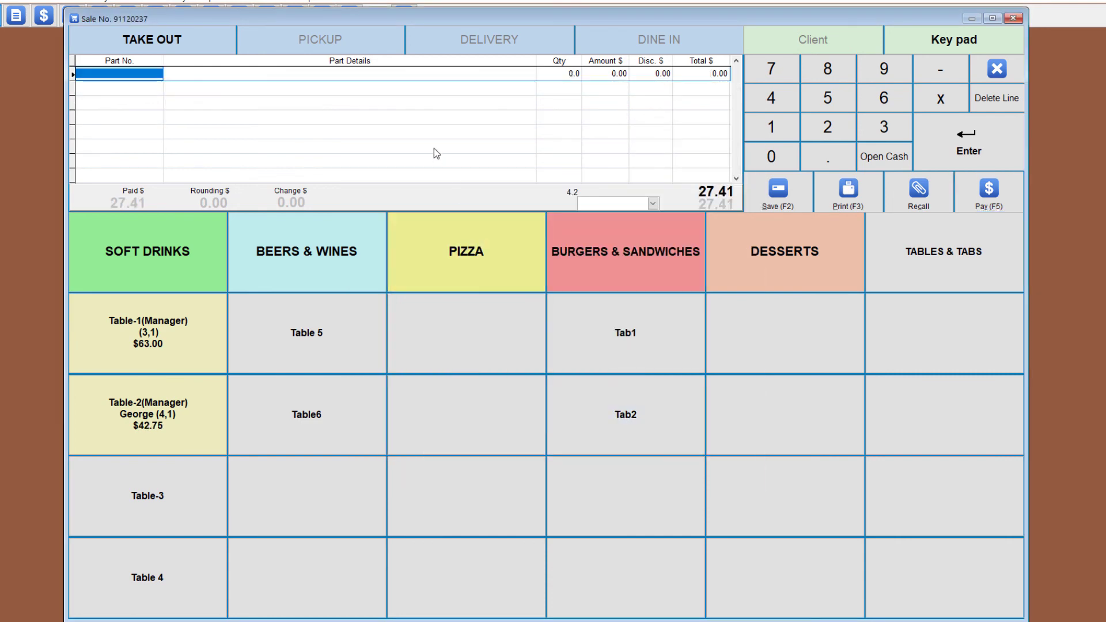
Check out Guest2's share and pay it with $13.00 cash
left_click(156, 426)
left_click(804, 170)
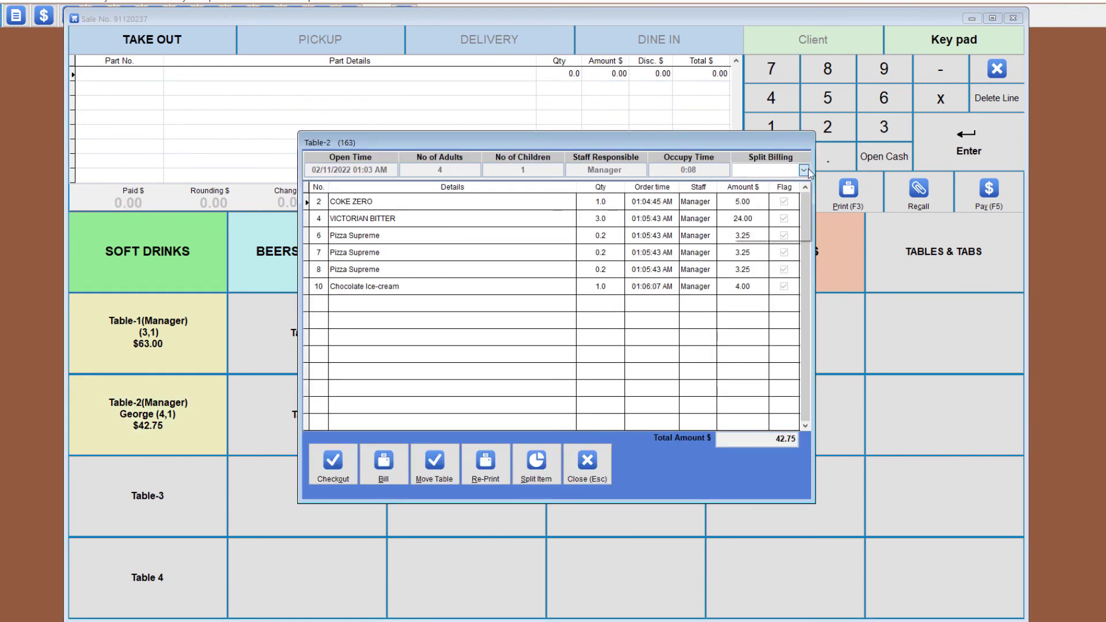
left_click(766, 196)
left_click(337, 464)
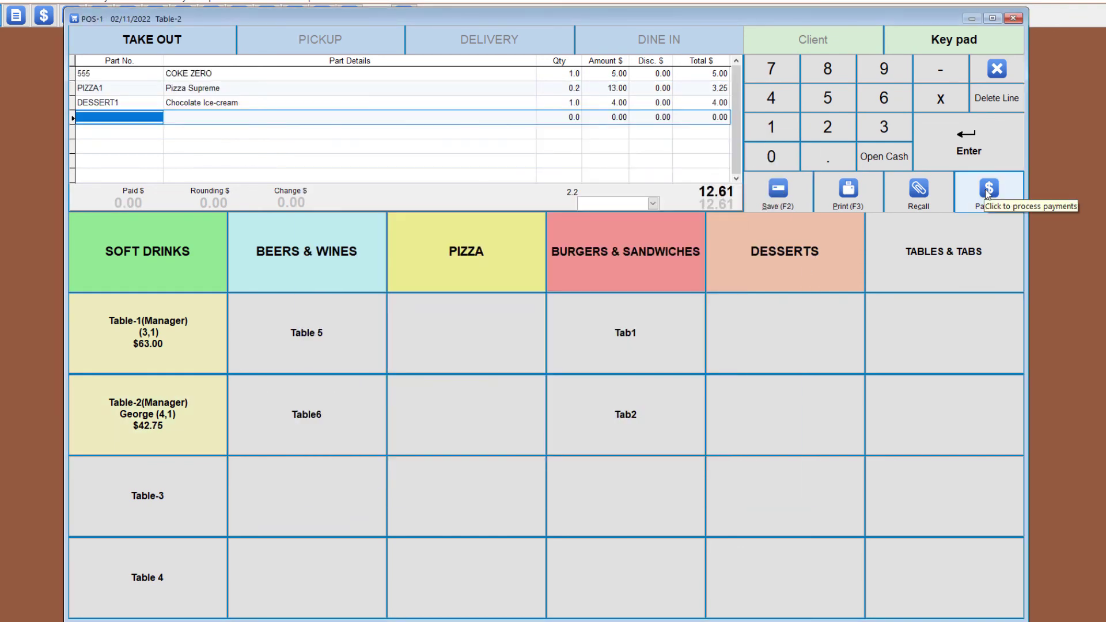
left_click(989, 190)
left_click(601, 454)
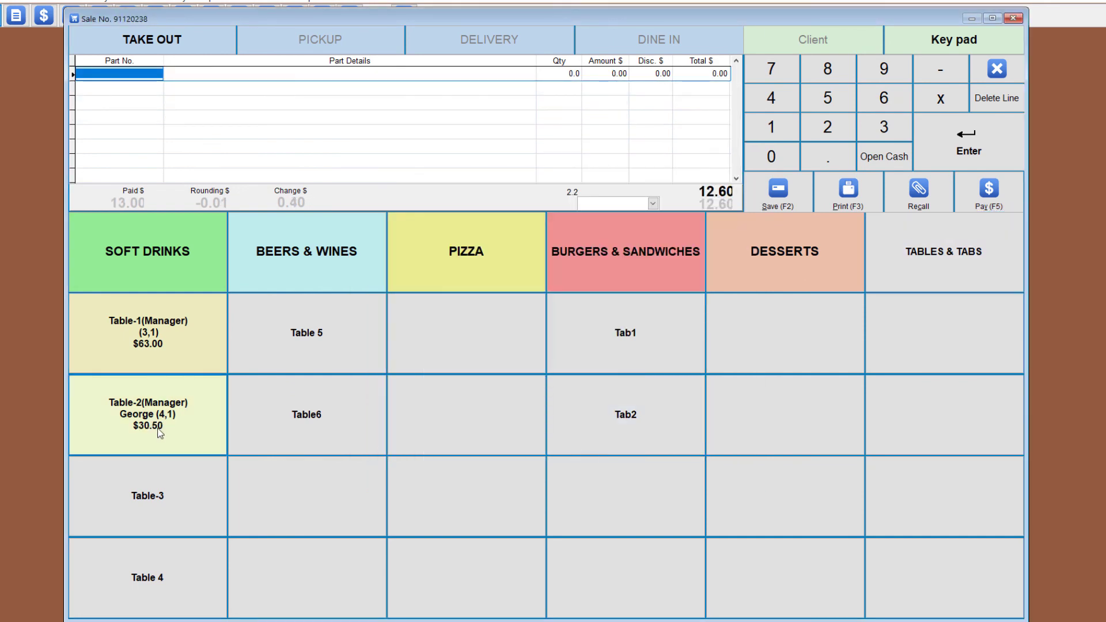
Check out Guest3's share and pay it in cash
left_click(160, 433)
left_click(786, 217)
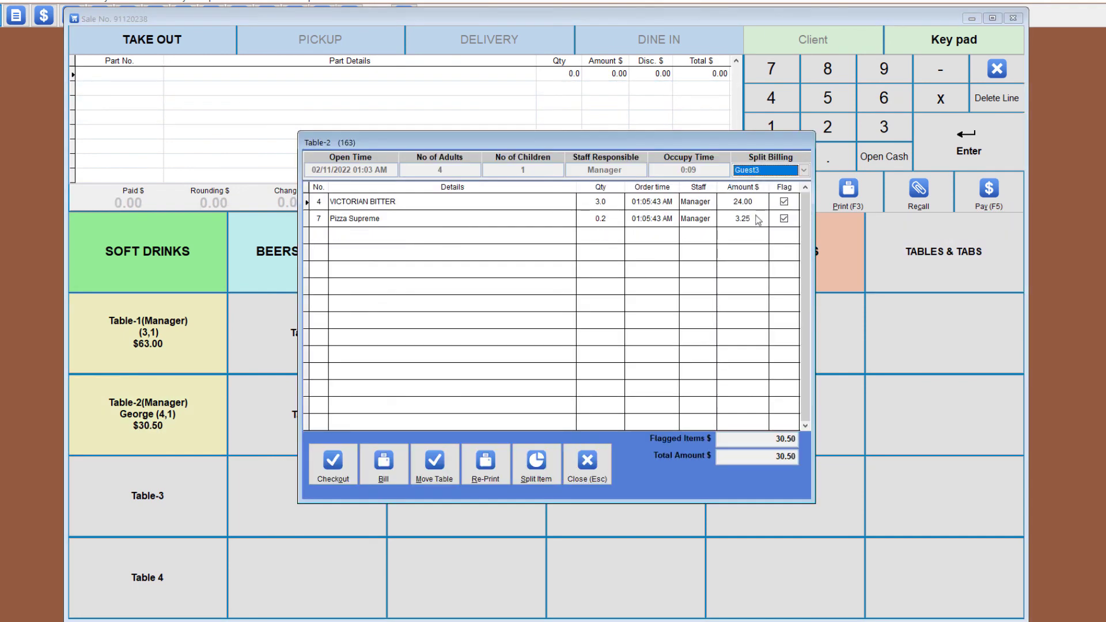
left_click(333, 464)
left_click(989, 190)
left_click(601, 454)
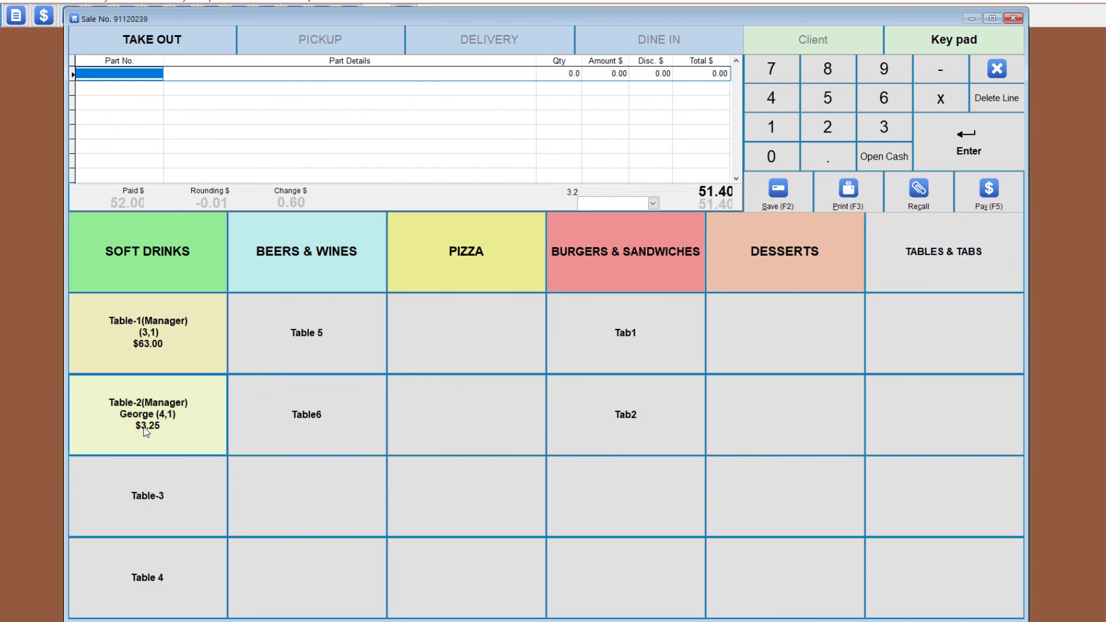
left_click(148, 415)
Check out Guest4's pizza slice and pay it with $4.00 cash
left_click(328, 470)
left_click(968, 193)
left_click(576, 280)
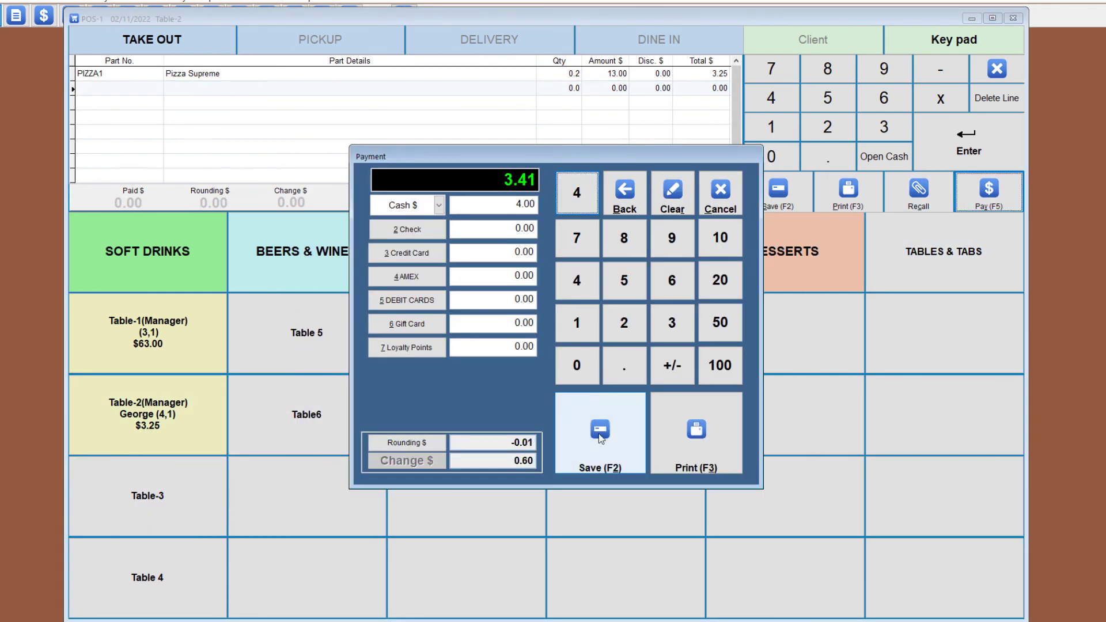
left_click(599, 444)
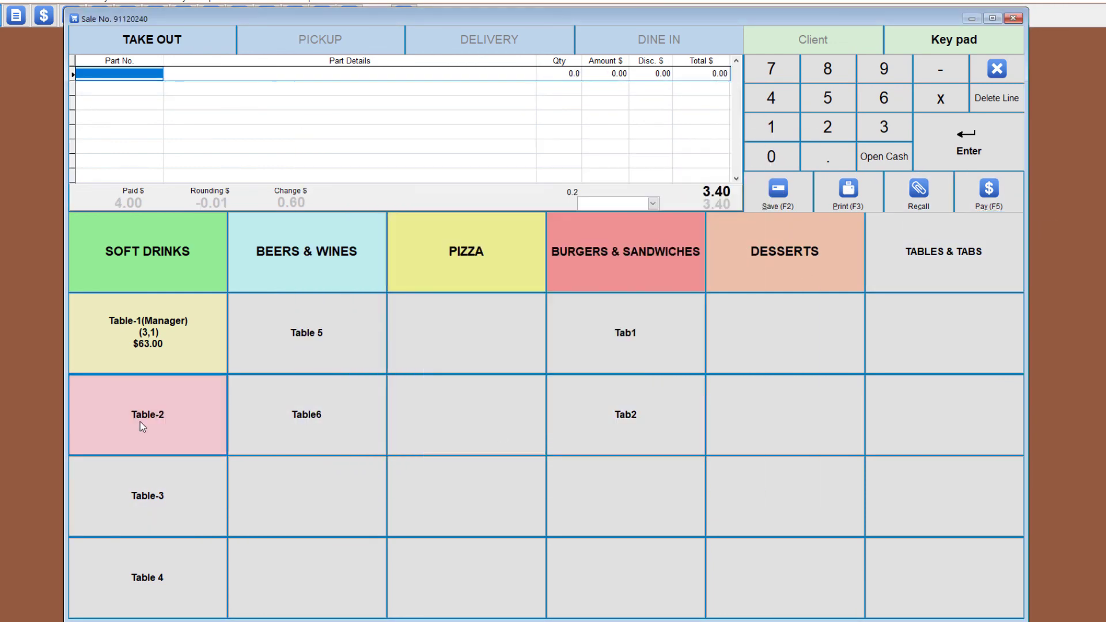
Switch Table-2's status to Ready and then to Reserved
left_click(176, 419)
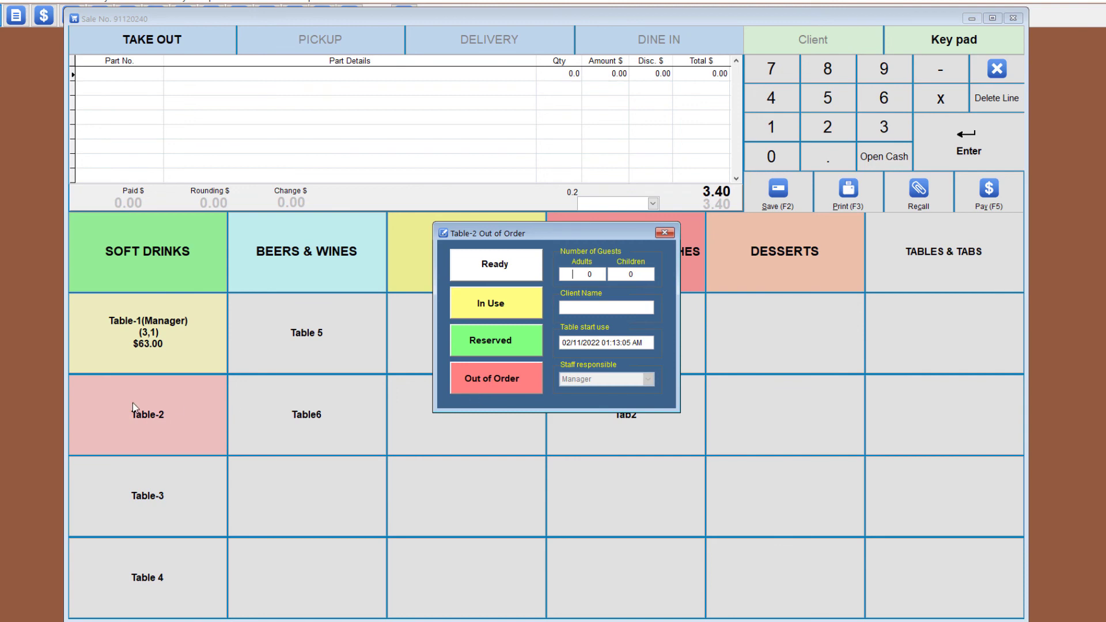
left_click(497, 266)
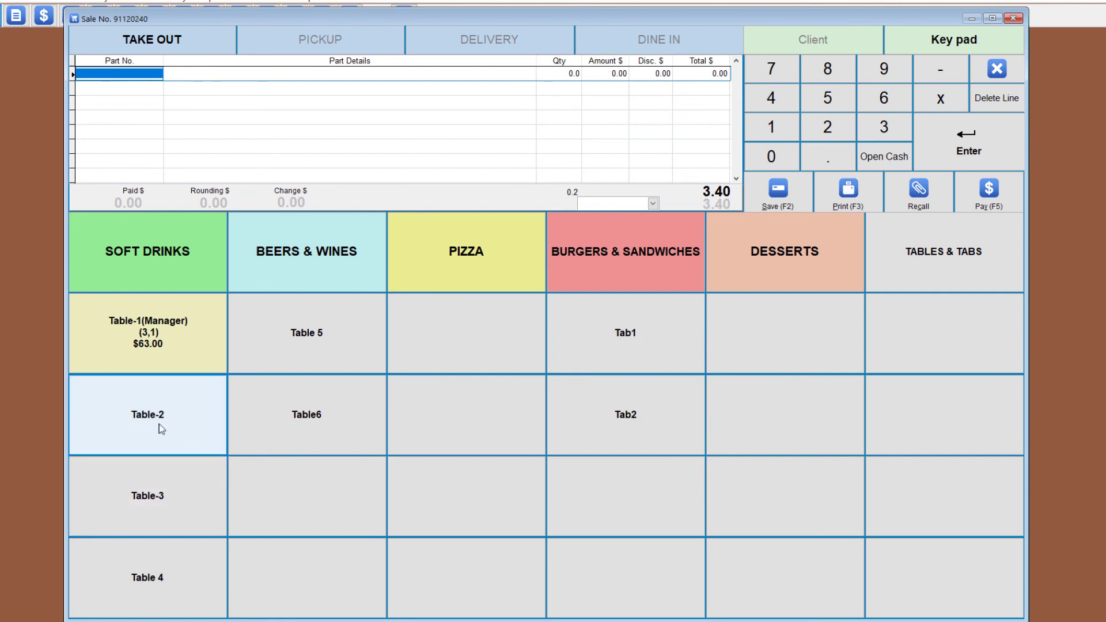
left_click(150, 421)
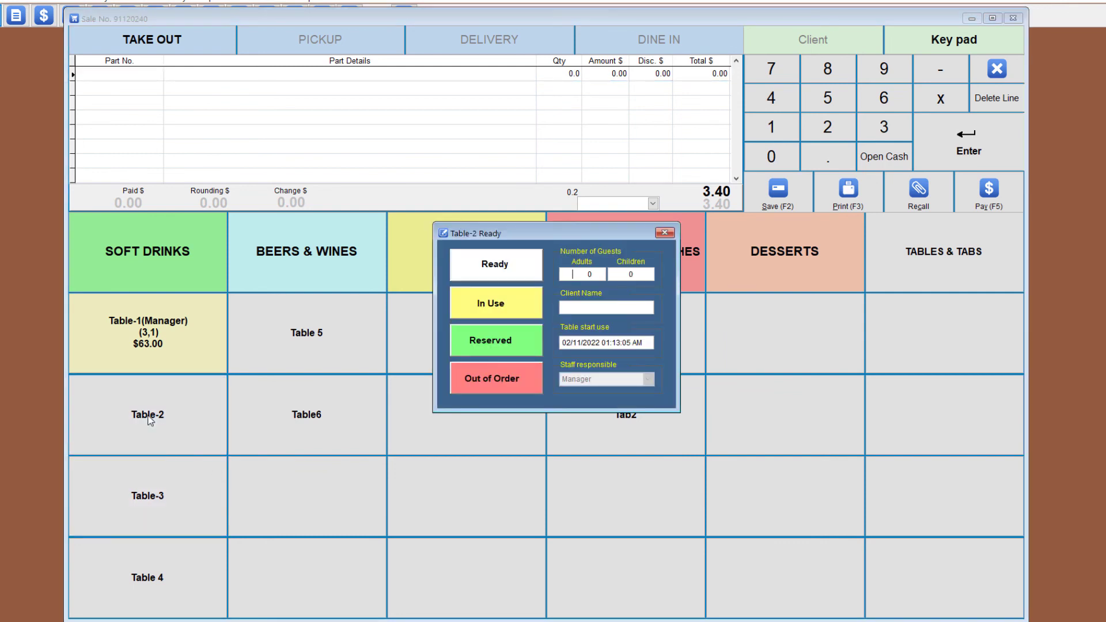
left_click(497, 344)
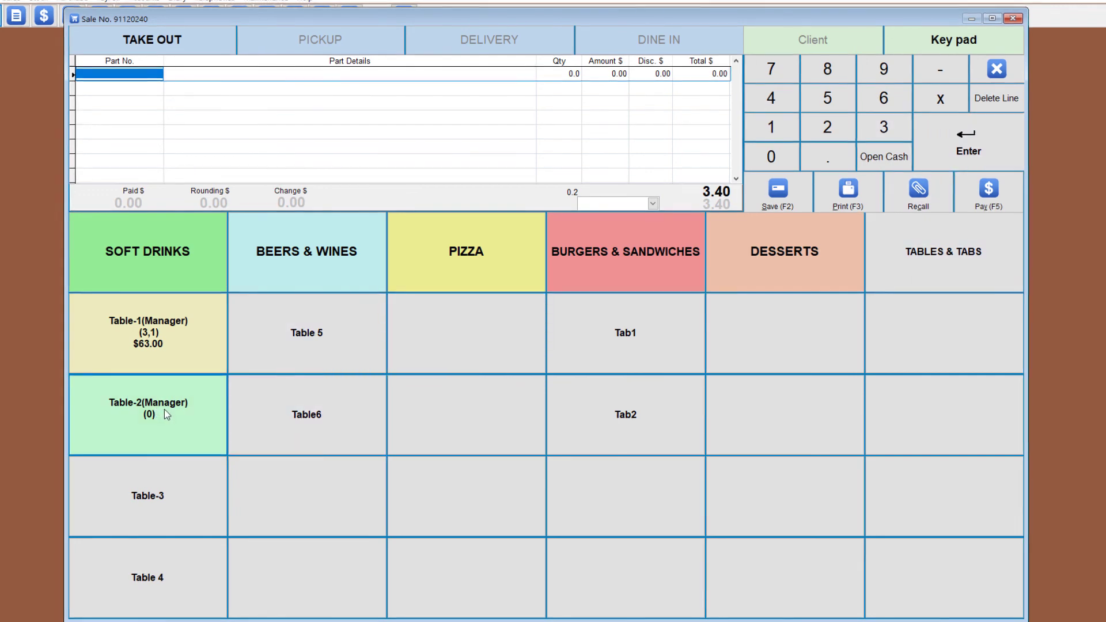
Open Tab1's seating details, showing it ready with no guests
left_click(553, 351)
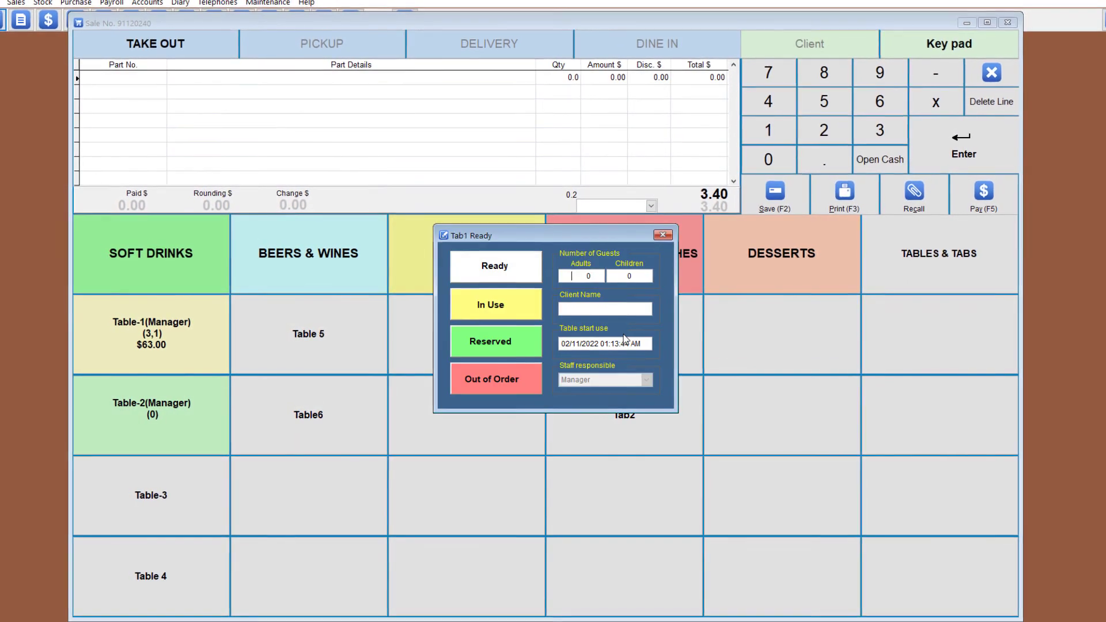